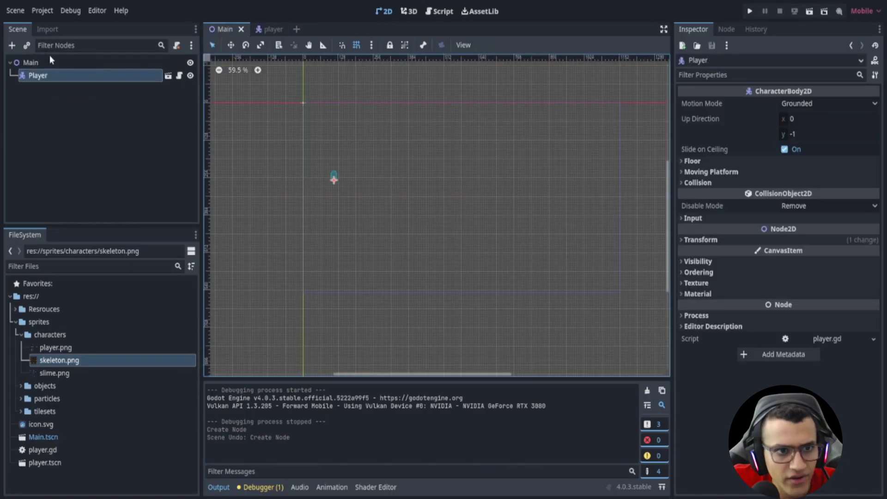
scroll(333, 141, "left", 1)
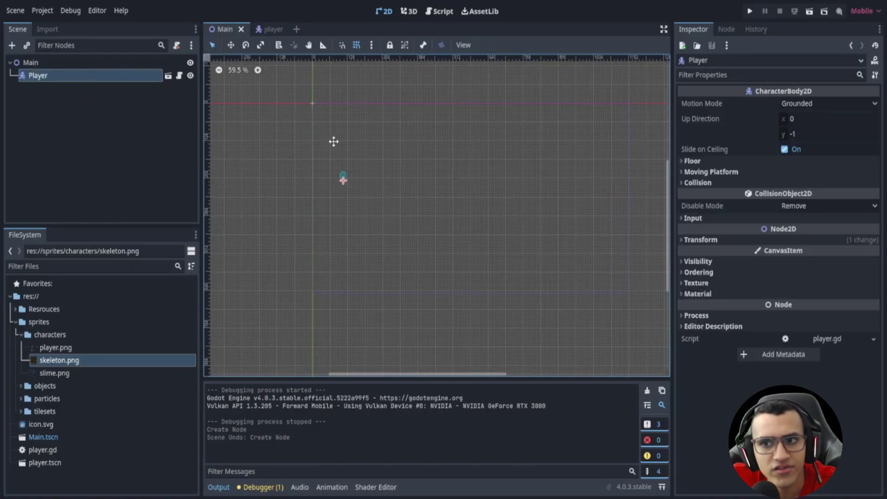
Run the game, then select the player scene's AnimatedSprite2D node
left_click(753, 15)
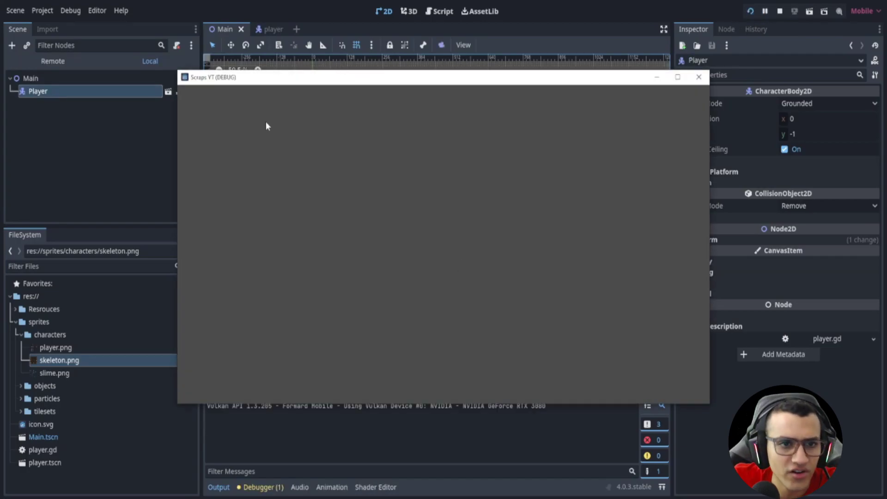
left_click(139, 86)
left_click(168, 91)
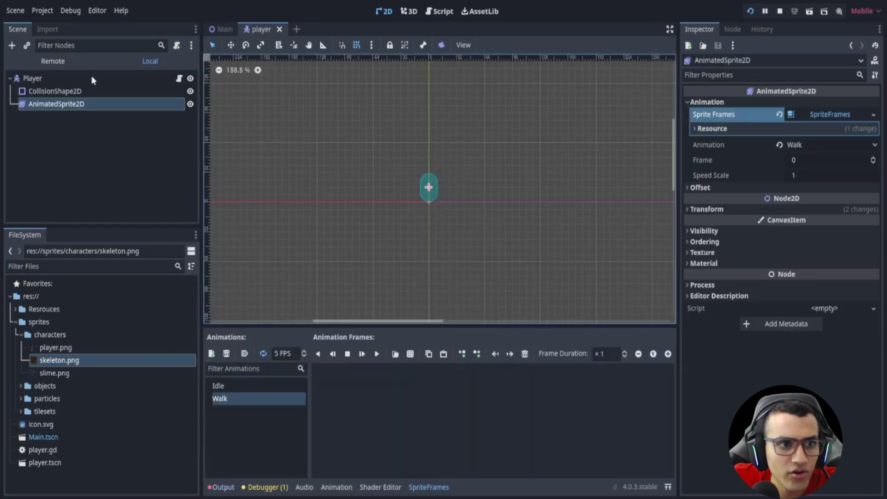
Delete the Idle animation's only frame, leaving it empty
left_click(218, 386)
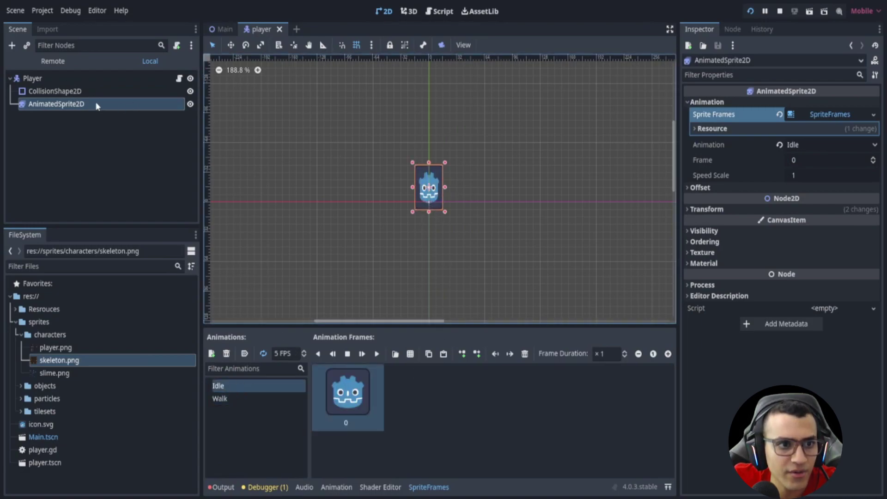
left_click(349, 386)
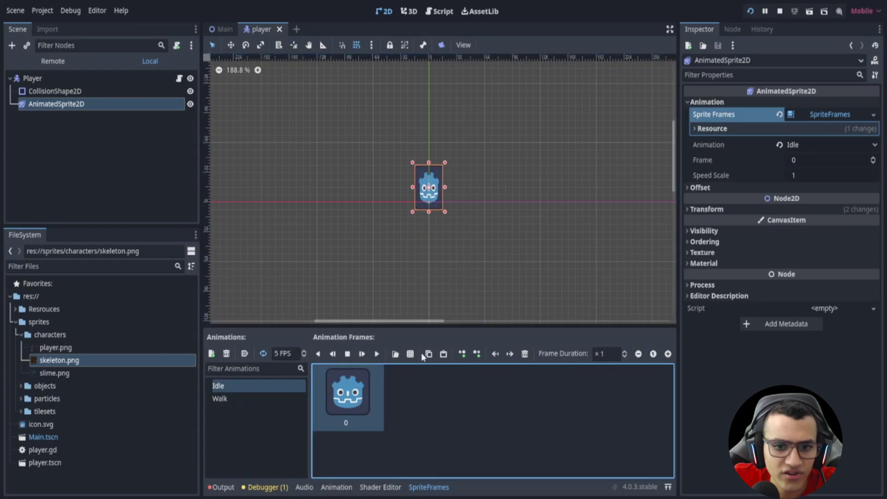
key("Delete")
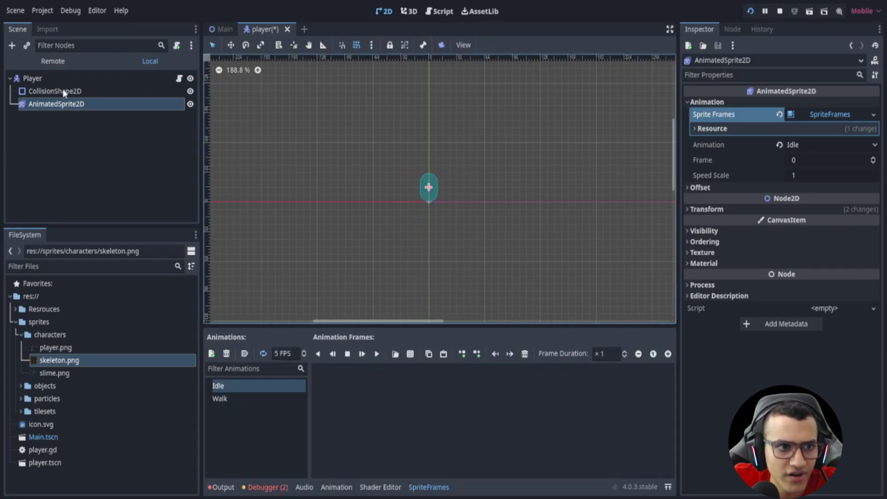
Review the inputDir get_vector line and the if inputDir condition in player.gd
left_click(73, 79)
left_click(179, 79)
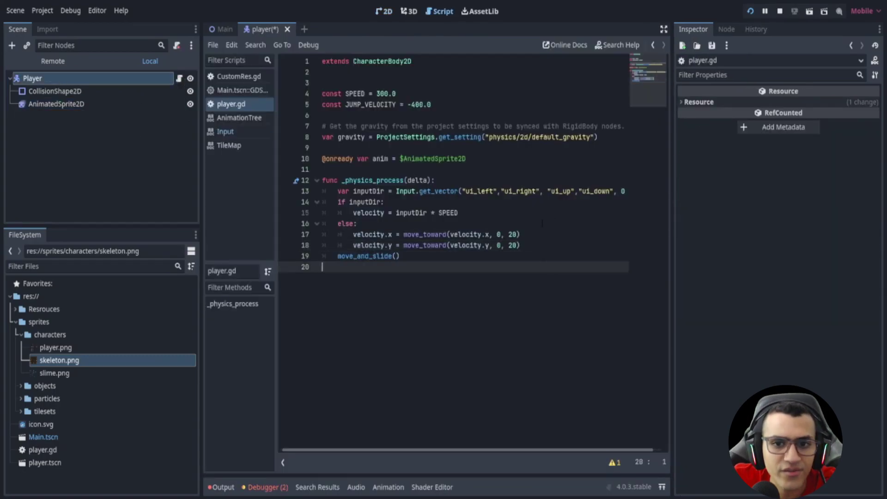
left_click(374, 191)
left_click(326, 267)
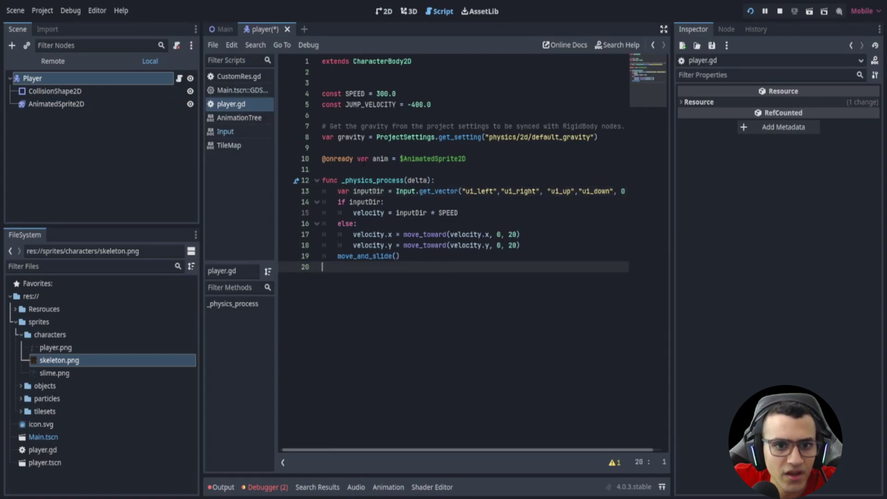
double_click(369, 191)
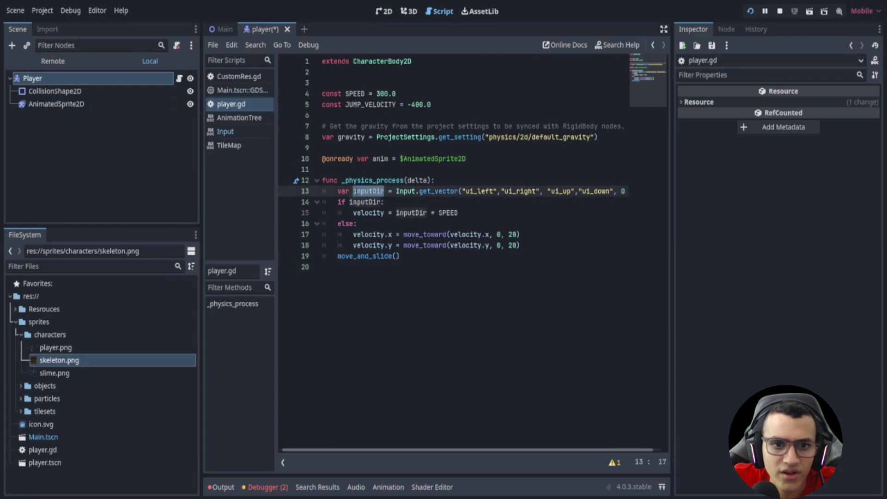
left_click(421, 192)
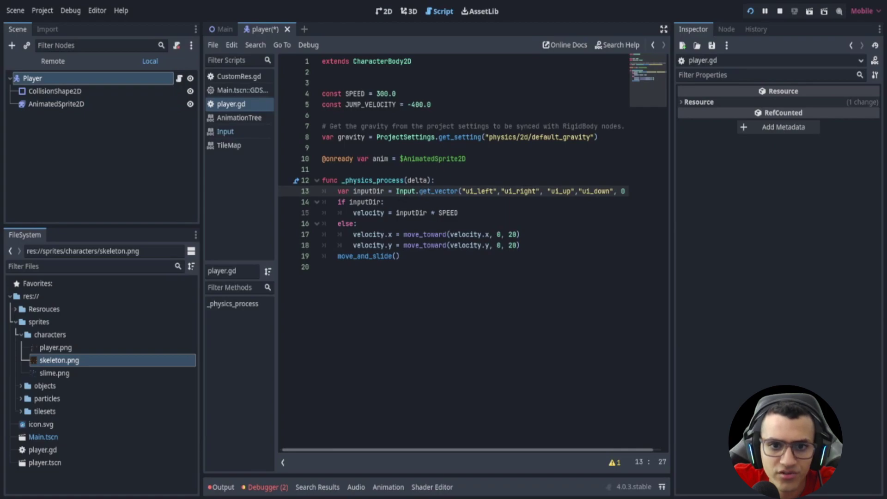
left_click(460, 191)
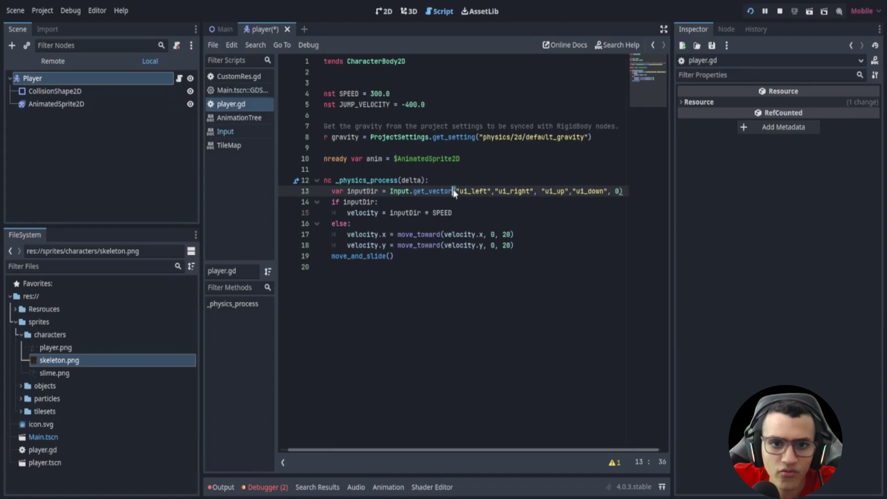
left_click(475, 192)
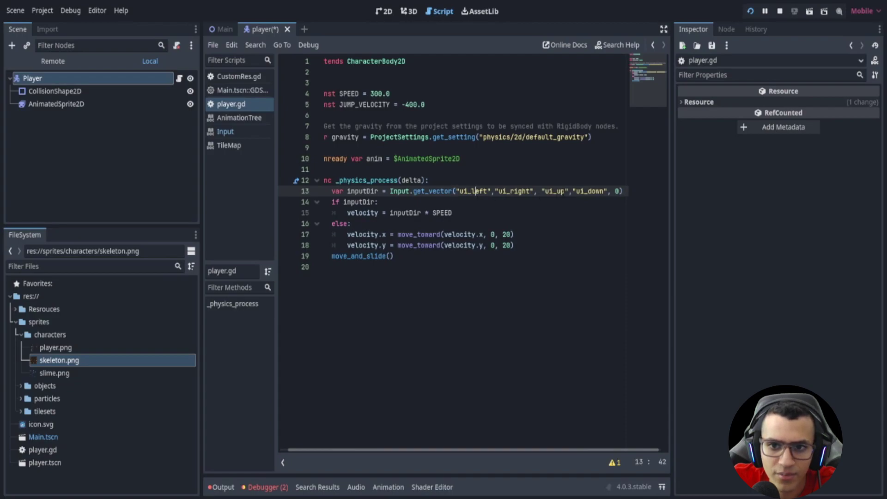
scroll(528, 217, "left", 1)
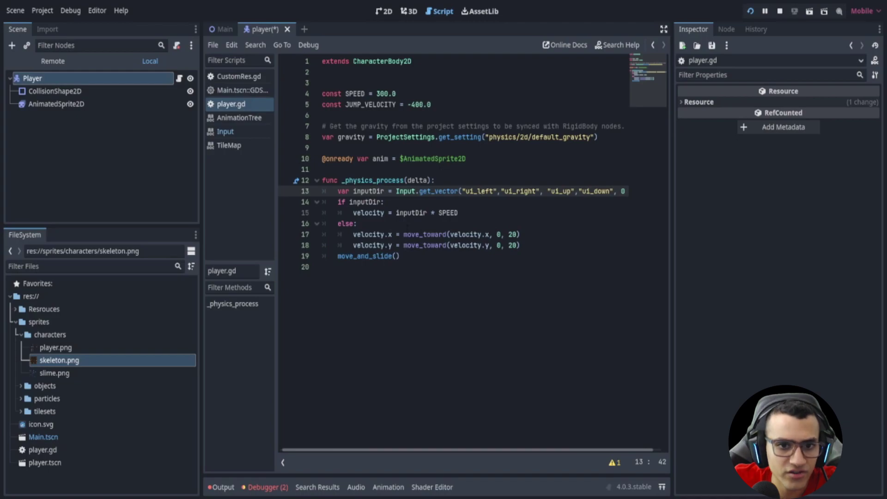
double_click(365, 202)
key("Right")
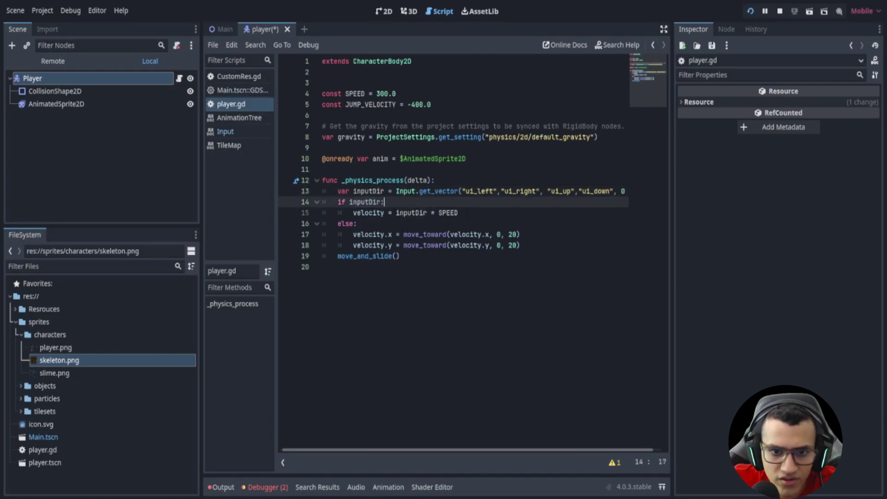
Review the velocity = inputDir * SPEED line and the else branch's velocity lines
left_click_drag(458, 212, 392, 212)
key("ctrl+Right")
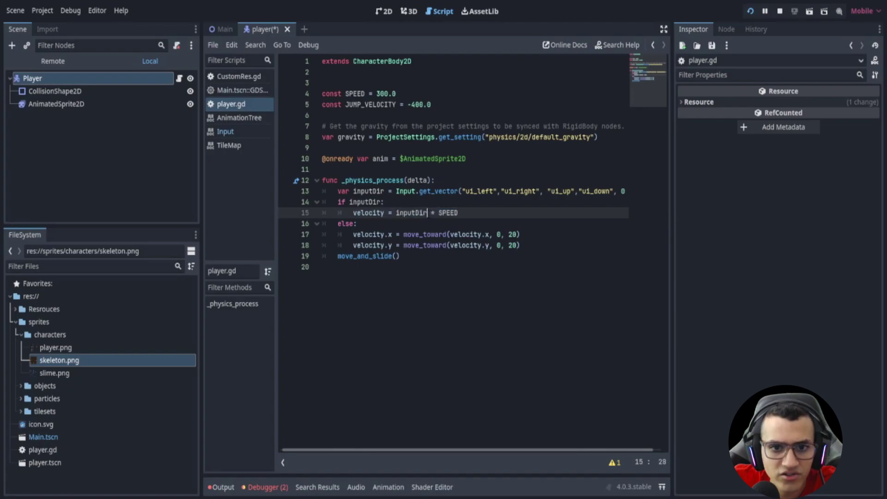
key("ctrl+Right")
key("ctrl+Right")
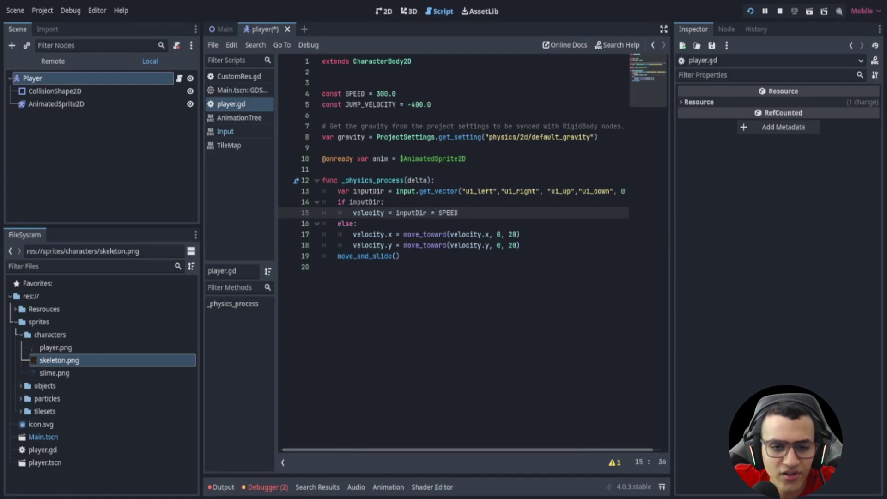
key("Down")
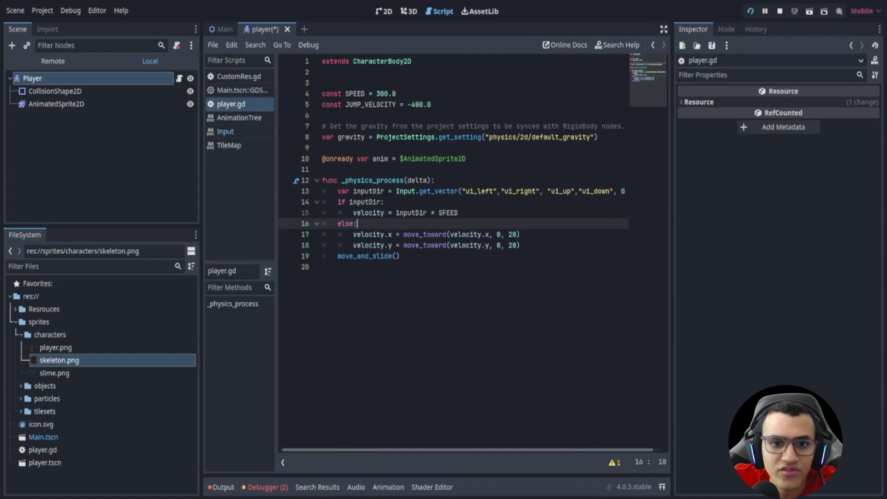
key("Down")
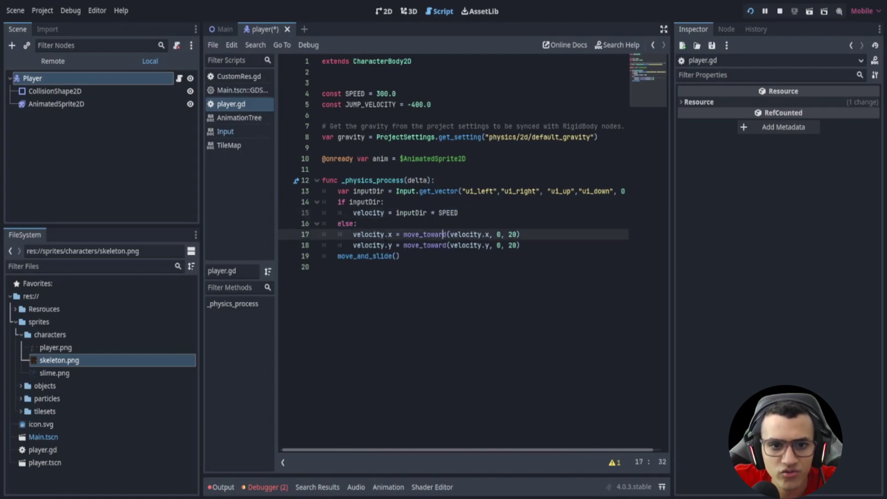
key("Home")
key("shift+ctrl+Right")
key("shift+ctrl+Right")
key("shift+ctrl+Right")
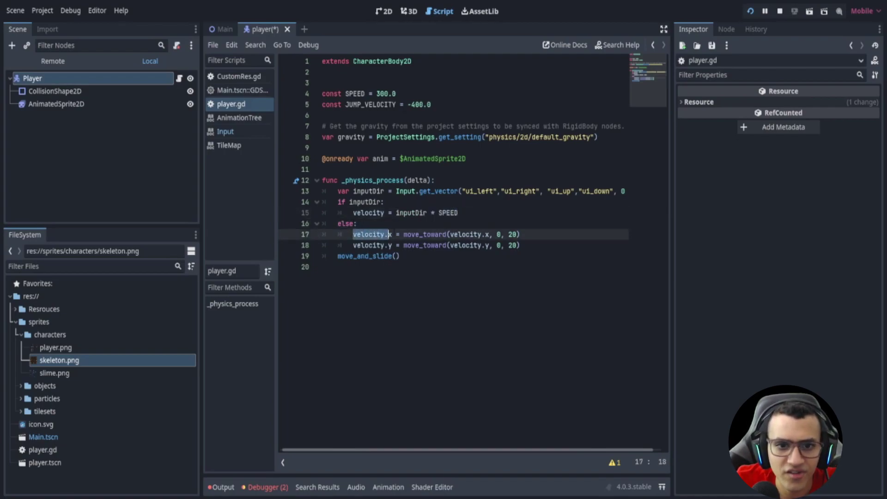
key("shift+Down")
key("End")
key("shift+Up")
key("shift+Up")
key("shift+Down")
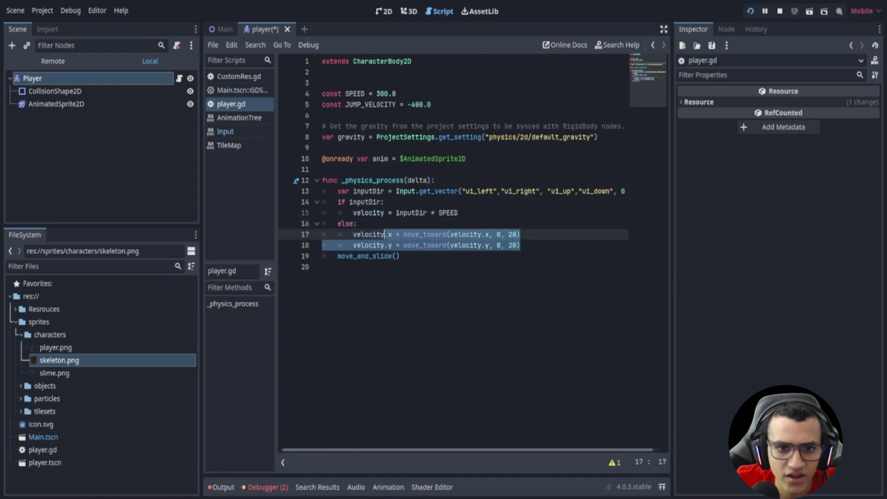
key("Right")
key("Right")
key("Right")
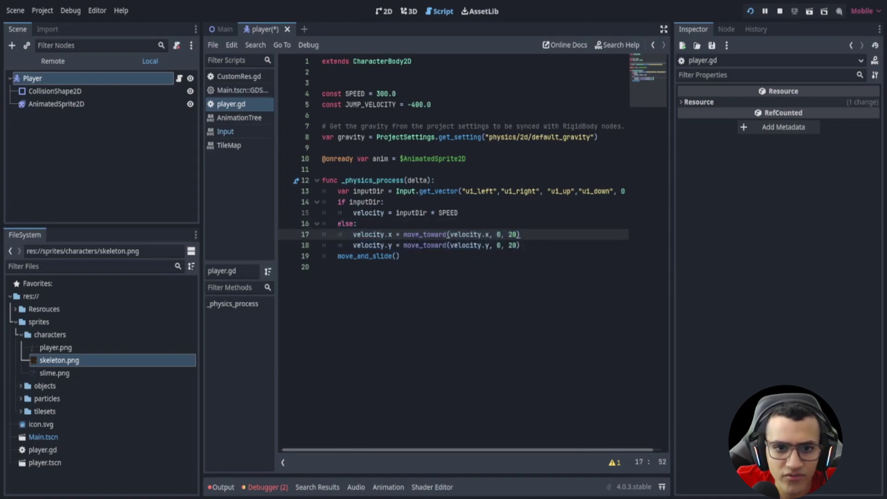
Review the move_toward(0, 20) easing call, then save the player scene
key("ctrl+Left")
key("ctrl+Left")
key("ctrl+Left")
key("shift+ctrl+Right")
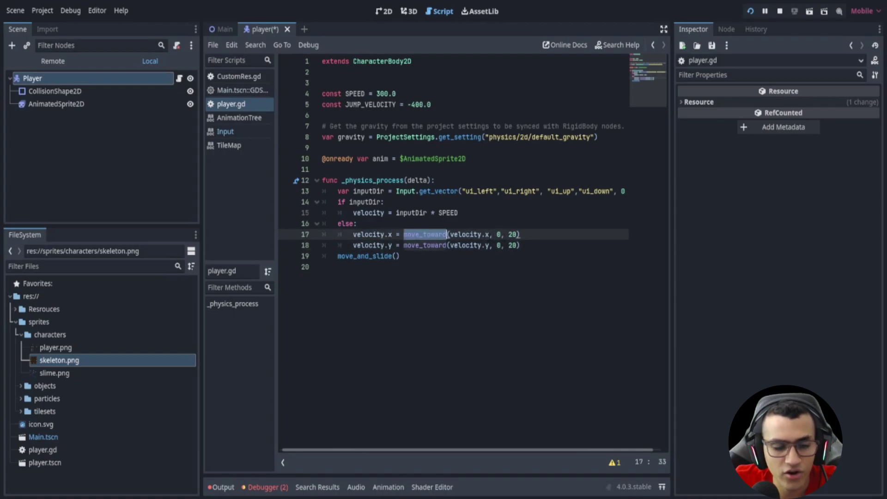
key("ctrl+Right")
key("Right")
key("Right")
key("Right")
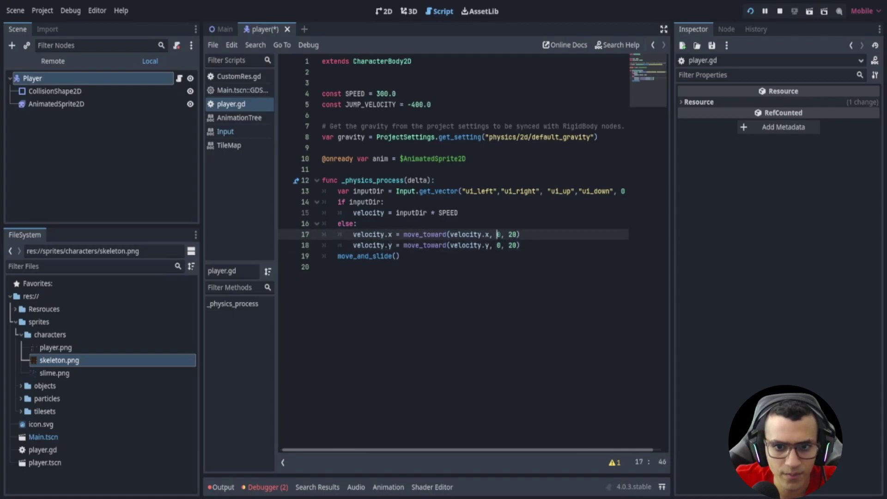
key("Right")
key("Right")
key("Right")
key("Right")
key("Right")
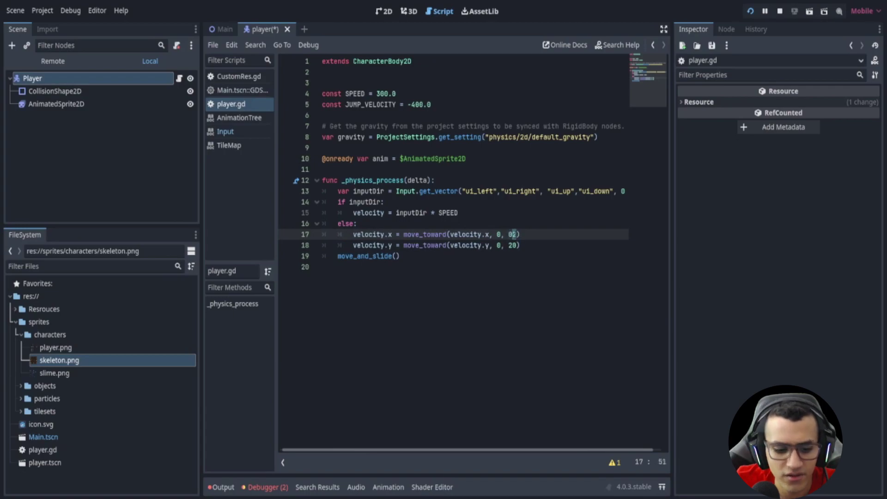
key("Right")
key("ctrl+s")
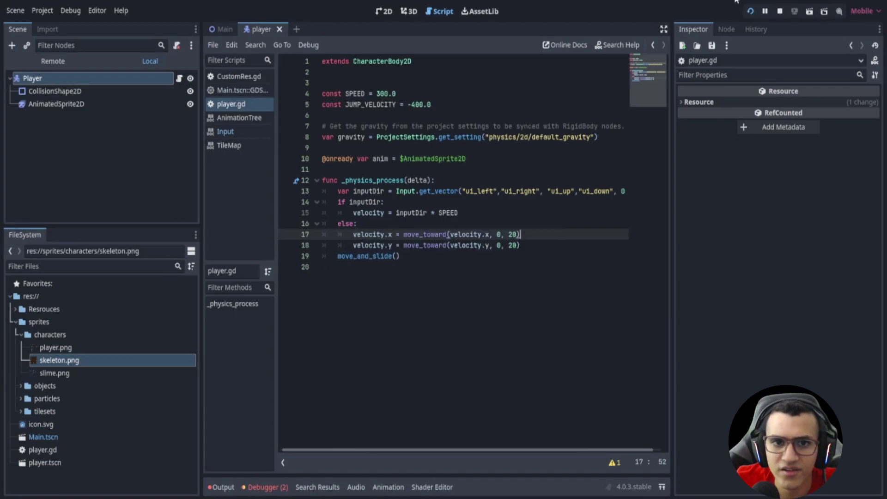
Add the Godot icon as a sprite in the player scene and rerun the game with F5
left_click(385, 11)
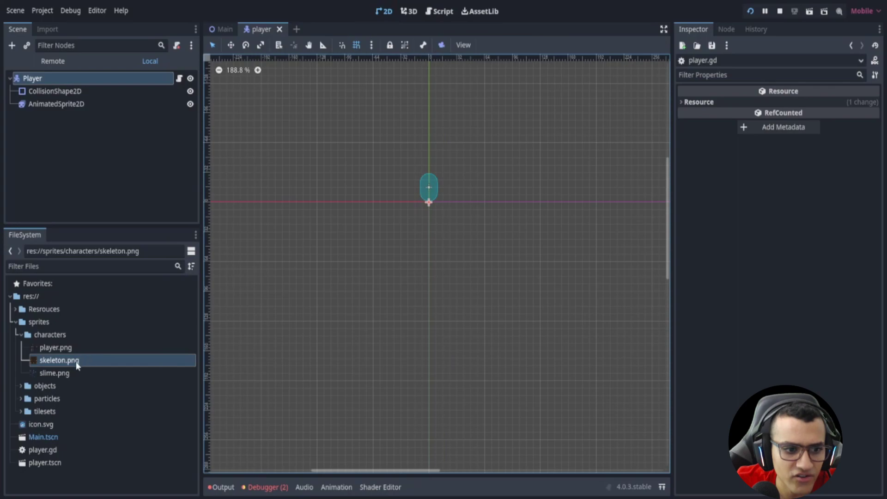
left_click_drag(42, 424, 431, 186)
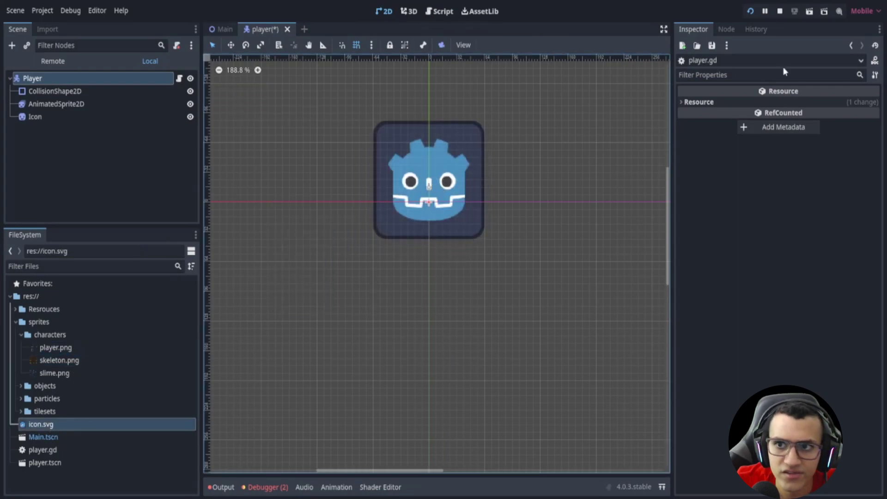
left_click(779, 12)
key("F5")
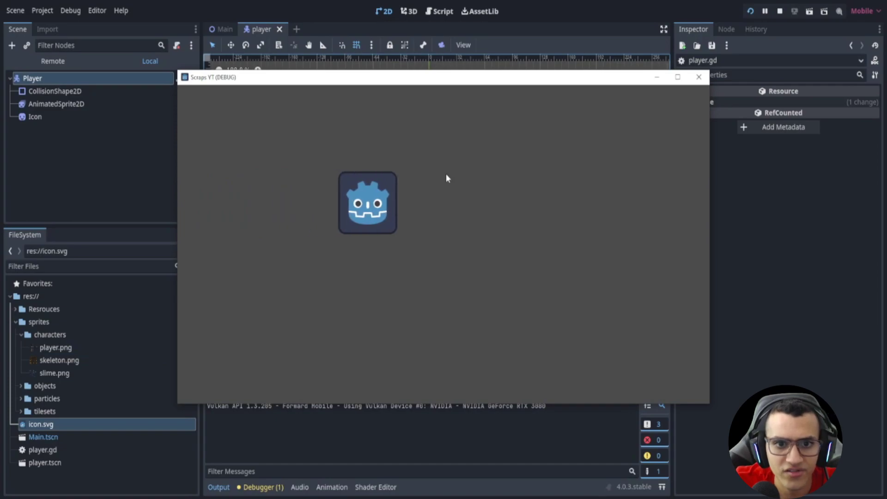
Move the icon in all four directions with the arrow keys, then close the game window
key("Right")
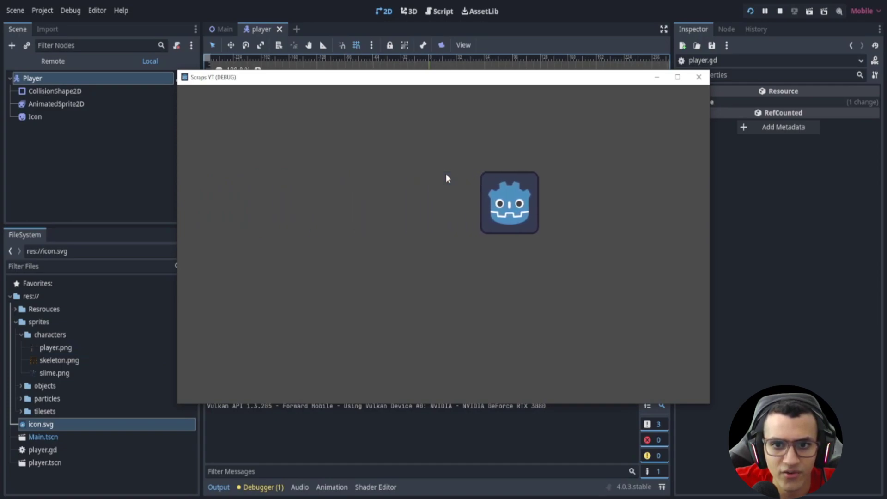
key("Down")
key("Left")
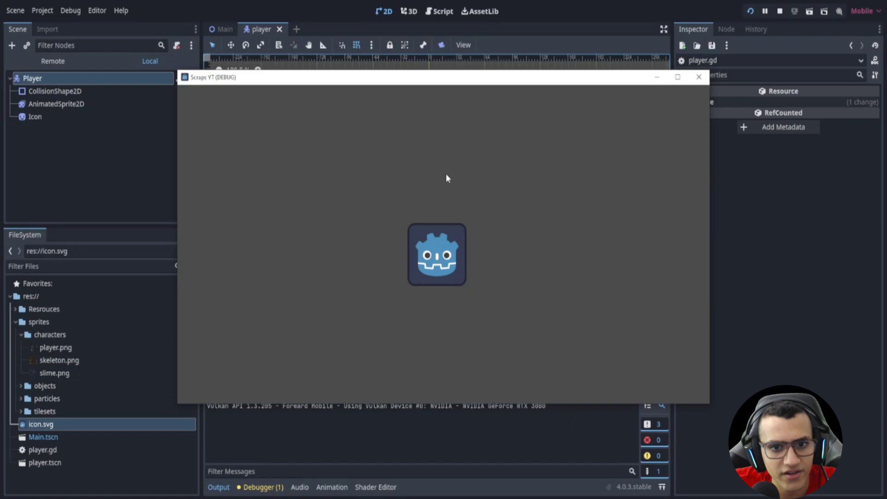
key("Left")
key("Up")
key("Right")
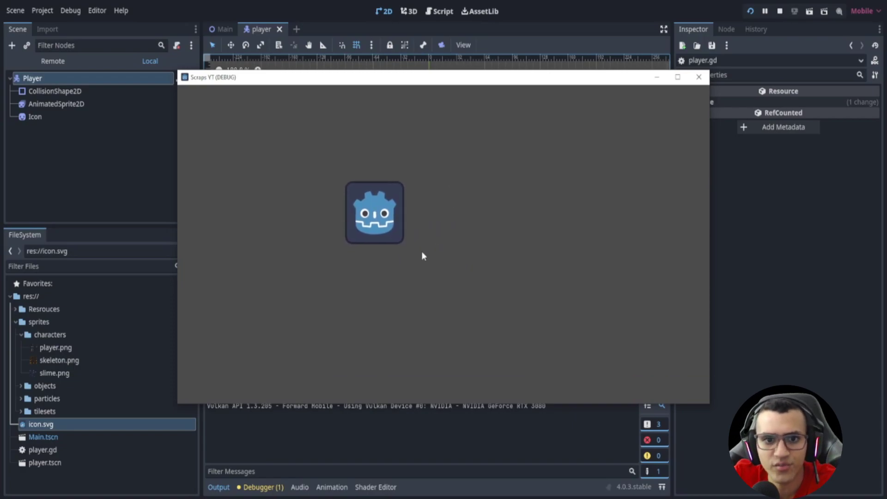
left_click(698, 77)
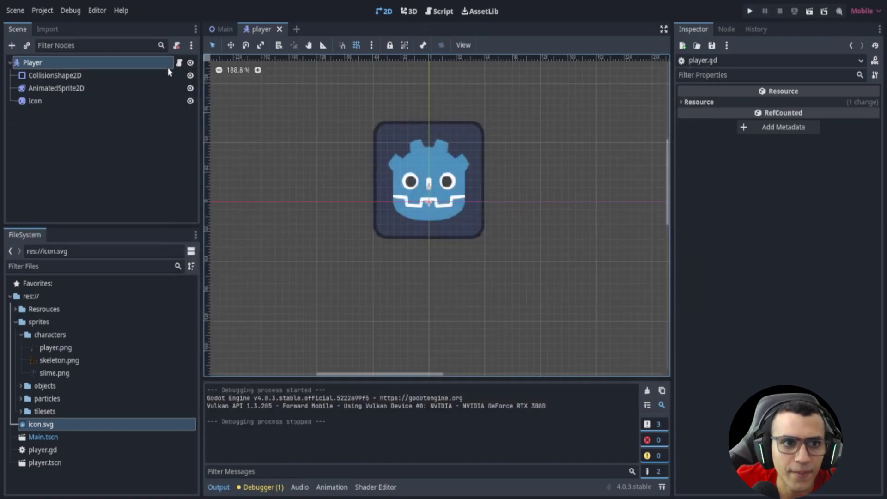
Insert blank lines after the velocity assignment and the else branch in player.gd, then return to 2D
left_click(179, 63)
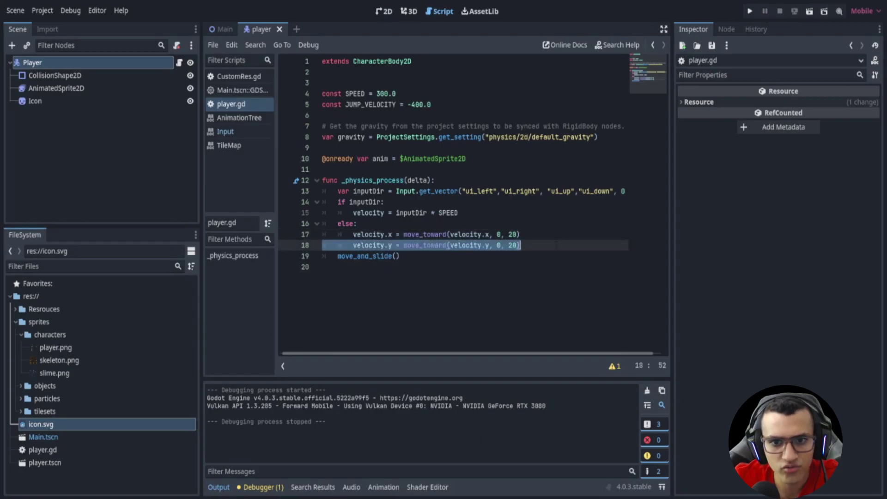
key("Return")
double_click(380, 158)
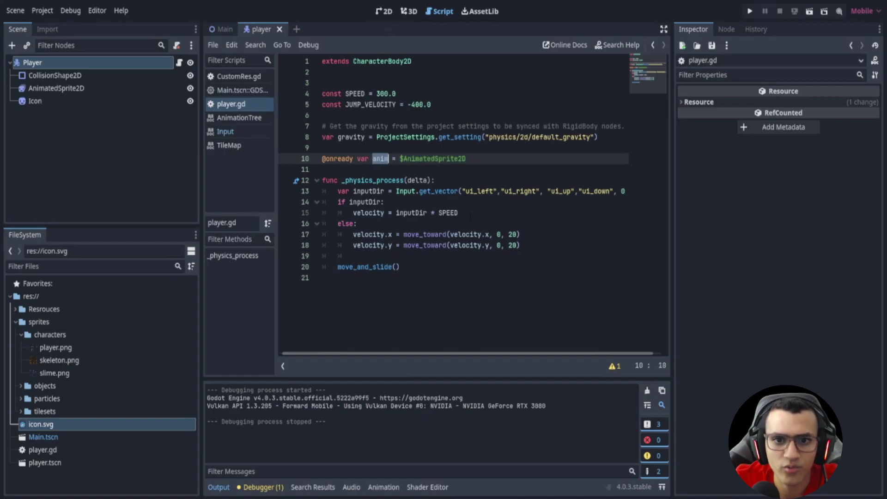
left_click(458, 212)
key("Return")
double_click(380, 159)
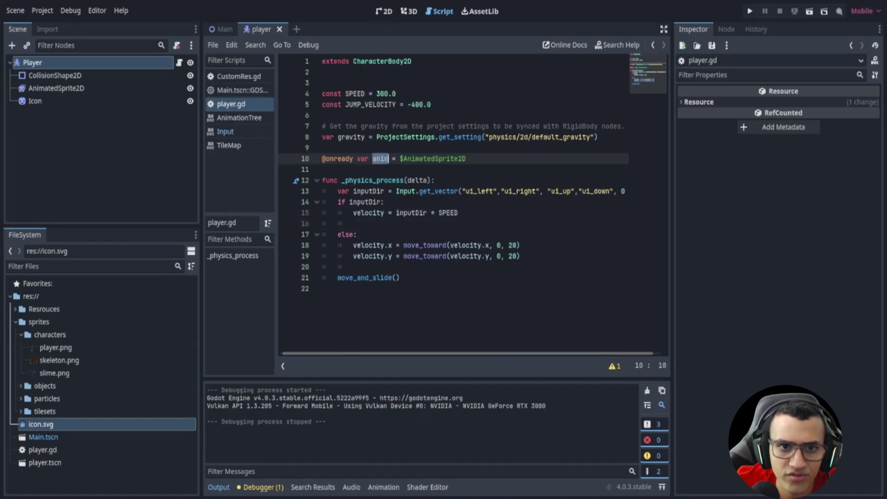
left_click(383, 12)
Delete the Icon node and remove an accidentally dropped player.png sprite from the scene
left_click(70, 99)
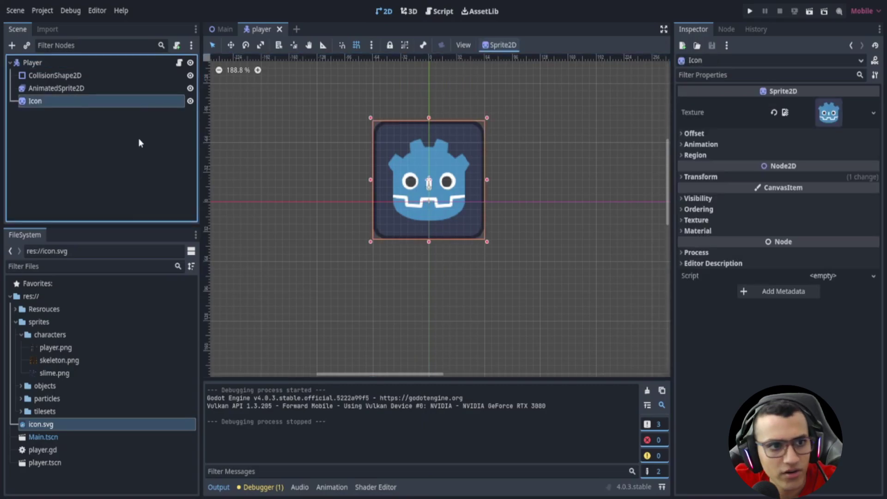
key("Delete")
left_click(458, 228)
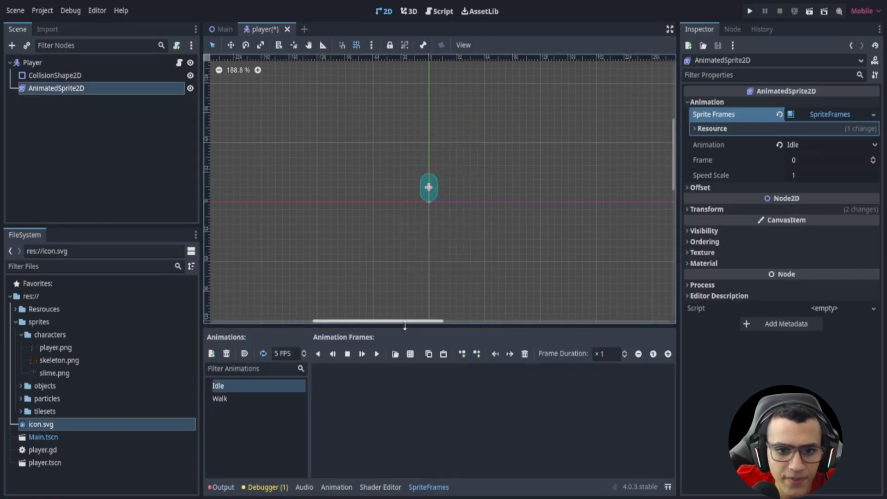
left_click_drag(405, 325, 404, 296)
mouse_move(64, 351)
left_mouse_down()
mouse_move(494, 183)
mouse_move(414, 229)
left_mouse_up()
scroll(357, 219, "down", 2)
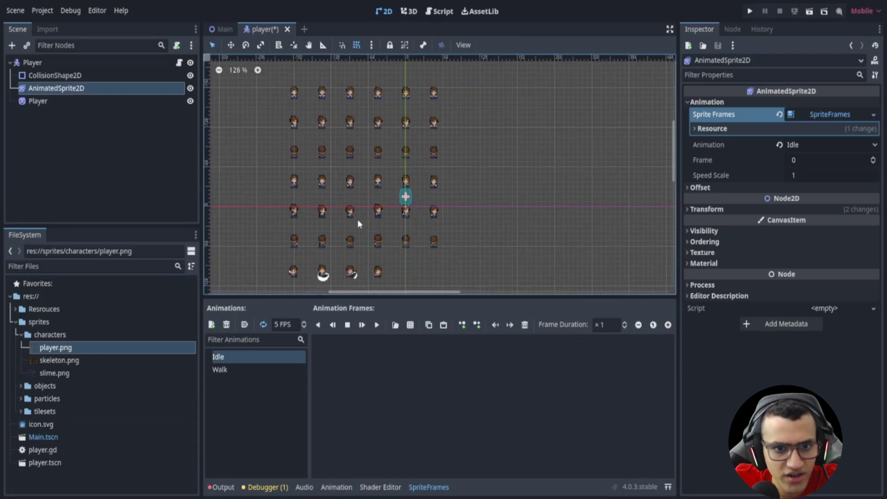
scroll(356, 219, "down", 2)
left_click(345, 220)
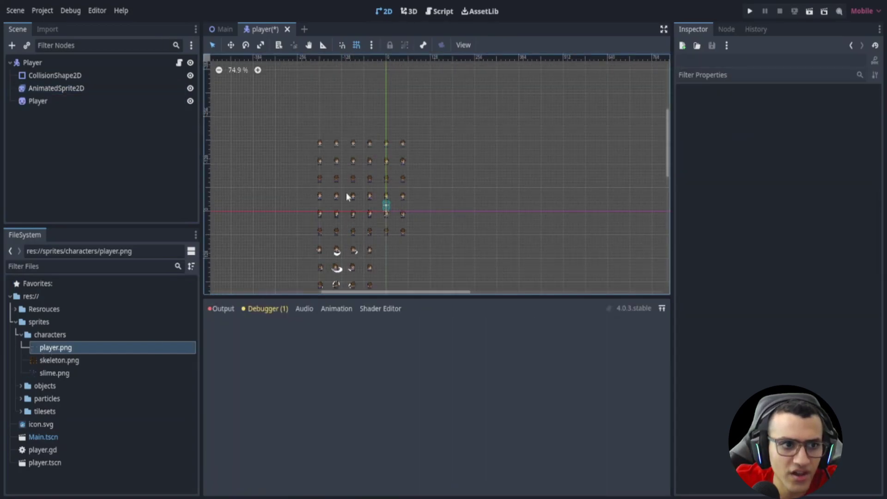
left_click(44, 100)
key("Delete")
Open sprites/characters/player.png as a sprite sheet for the AnimatedSprite2D's frames
left_click(56, 88)
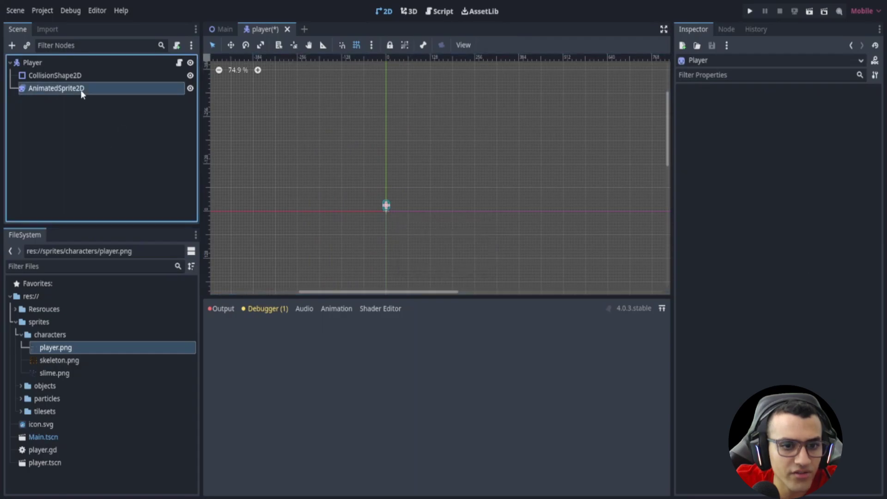
scroll(371, 188, "up", 3)
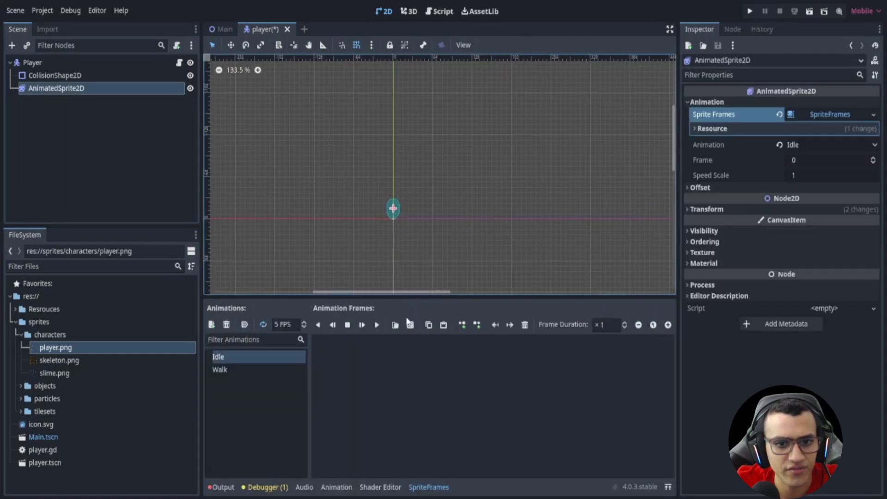
left_click(395, 324)
left_click(527, 416)
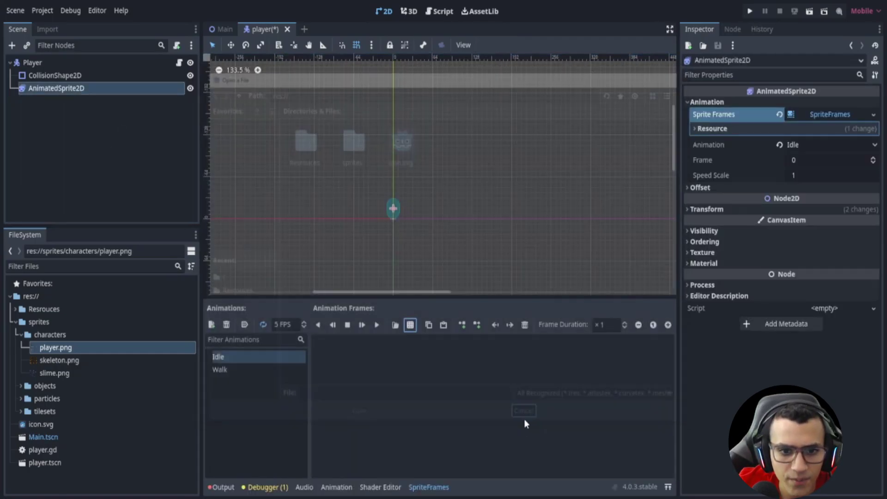
left_click(410, 325)
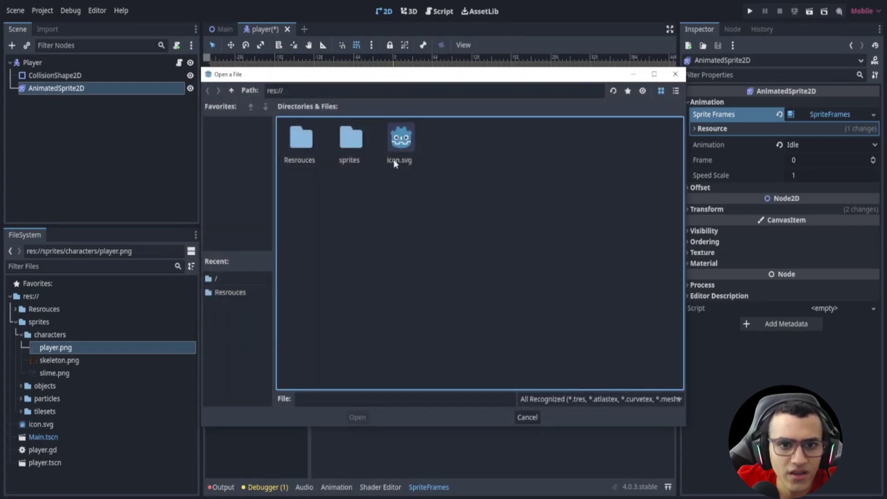
double_click(351, 141)
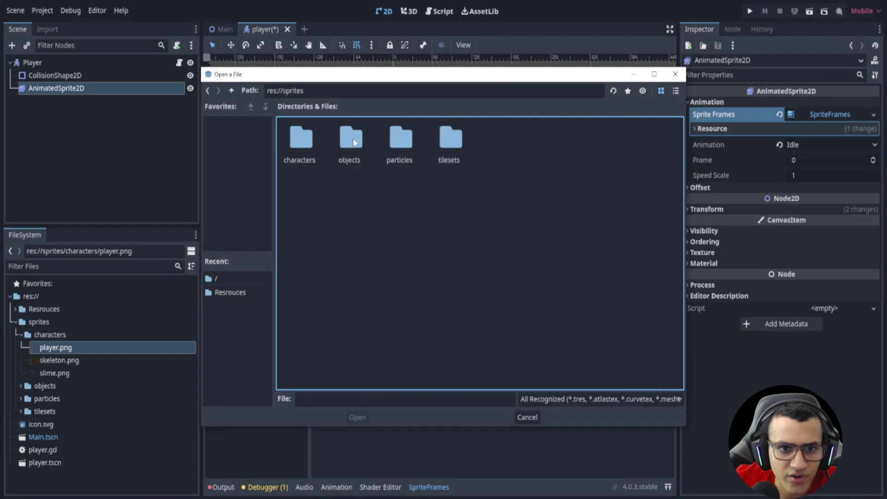
double_click(303, 142)
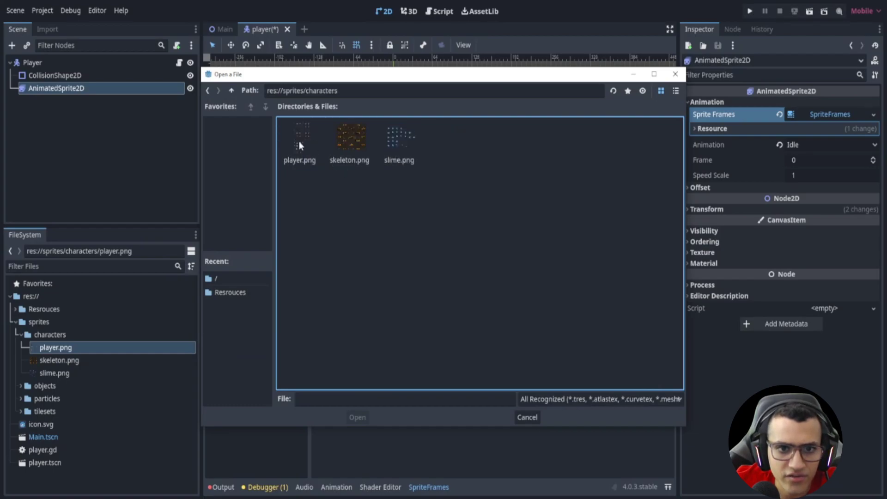
left_click(298, 141)
double_click(299, 141)
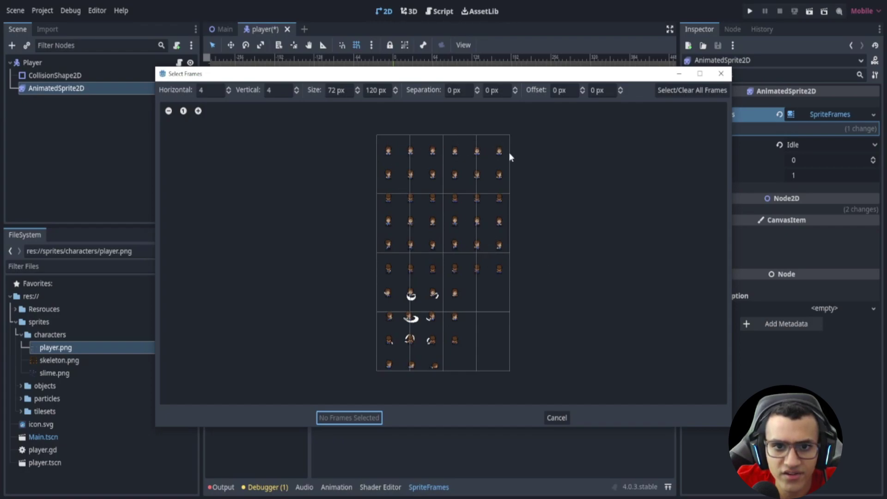
Slice the sheet into a 6 horizontal by 10 vertical frame grid
left_click(212, 90)
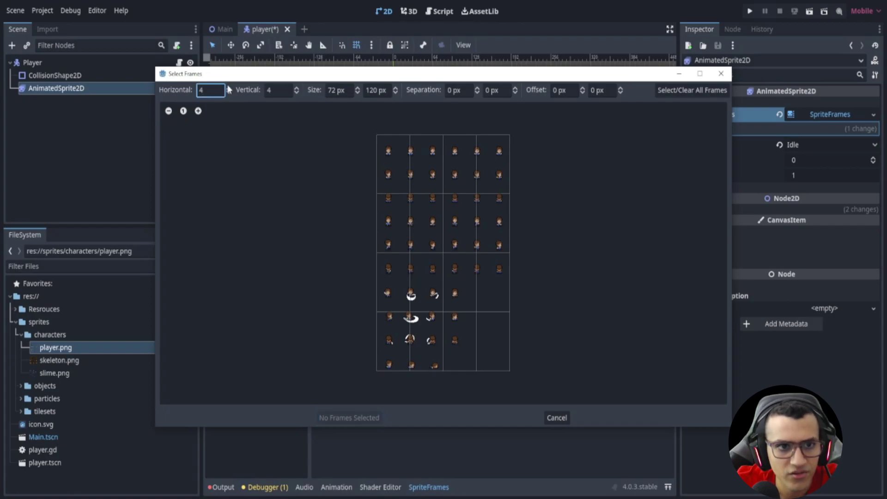
key("BackSpace")
type("6")
key("Return")
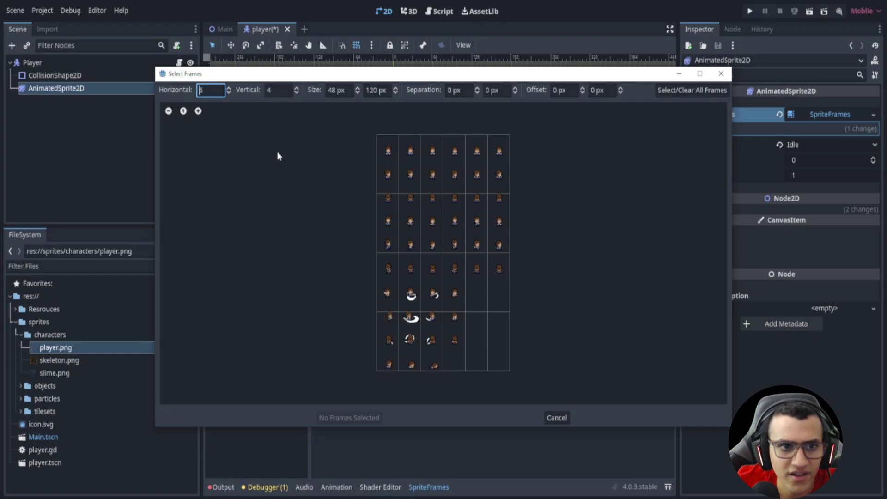
left_click(274, 91)
type("10")
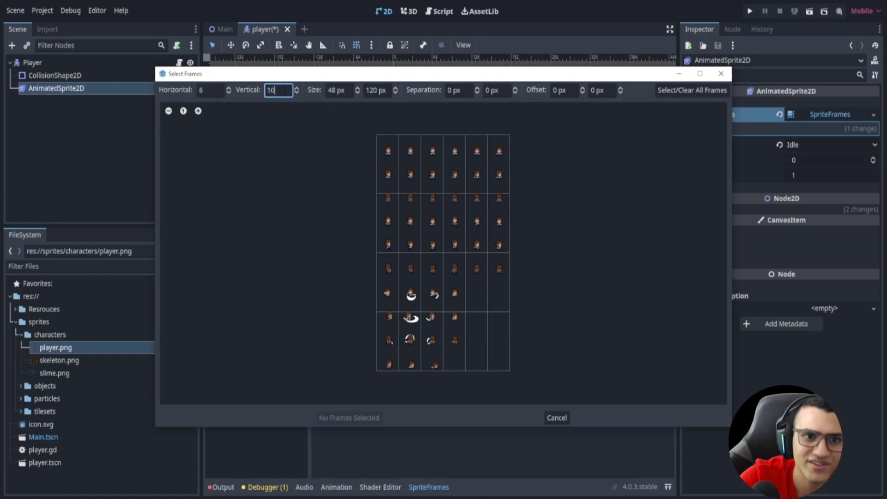
key("Return")
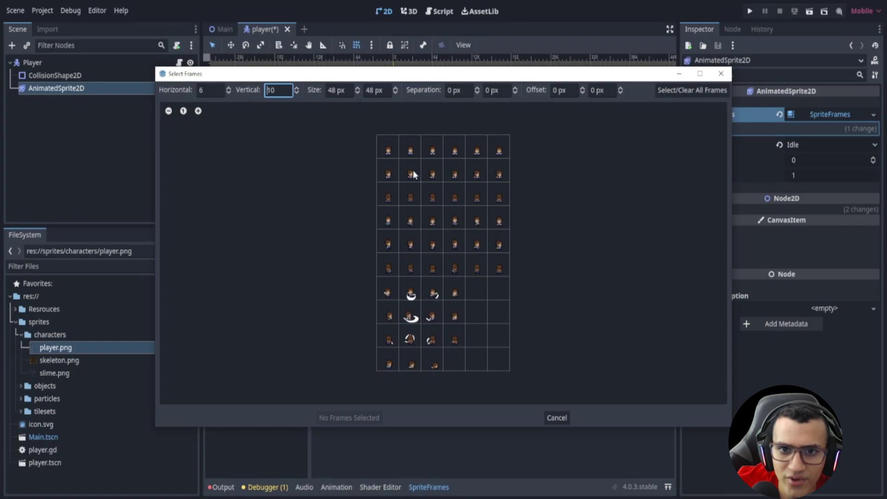
scroll(415, 163, "up", 3)
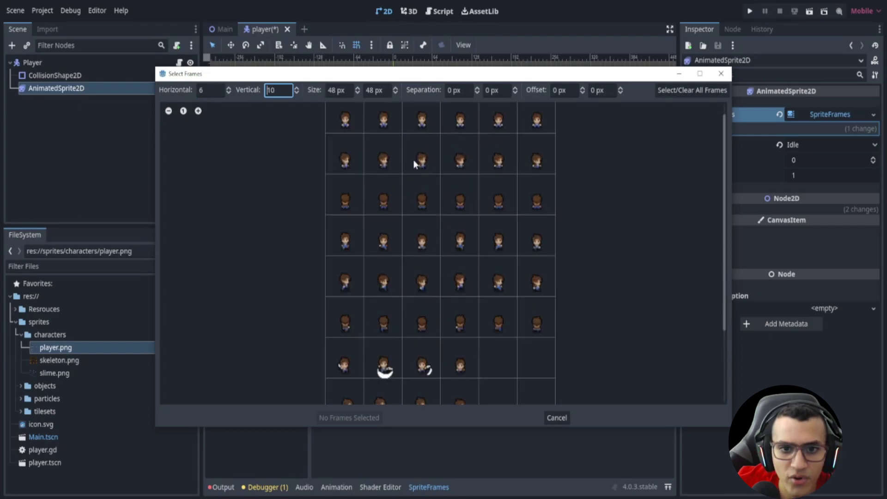
scroll(478, 153, "up", 1)
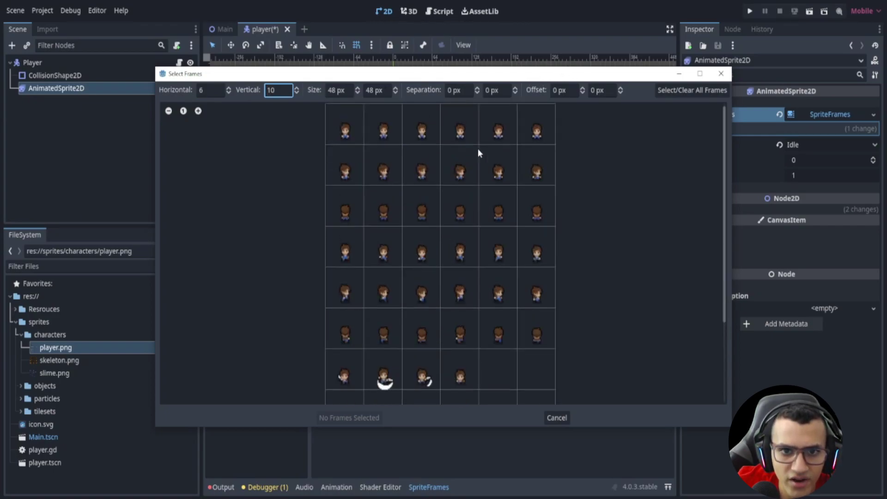
Select the six top-row frames in order, starting from the top-left, for Idle
left_click(345, 129)
left_click(547, 131, "shift")
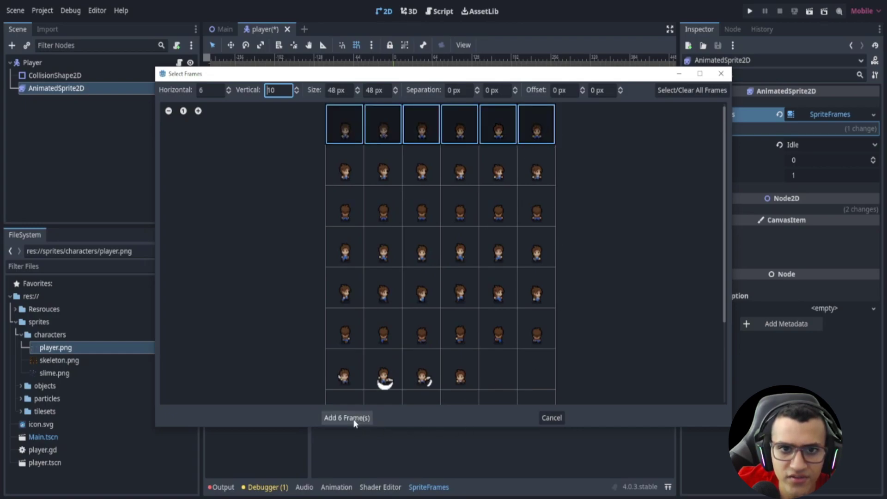
left_click(532, 122, "shift")
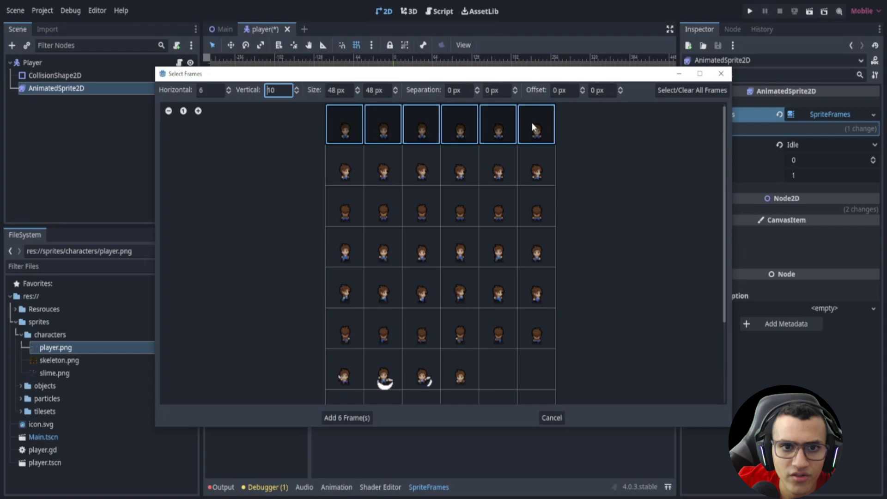
left_click(700, 90)
left_click(348, 121)
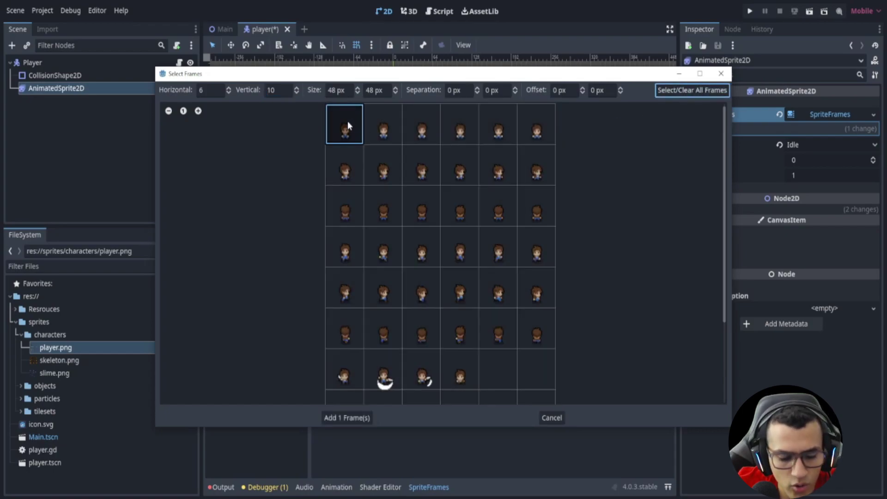
left_click(545, 128, "shift")
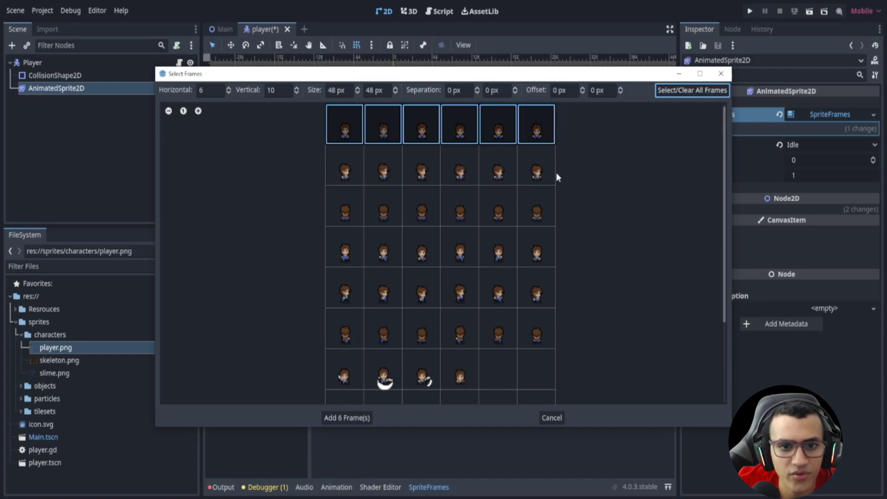
Add the six frames to Idle and reset the sprite's scale to 1×1
left_click(363, 419)
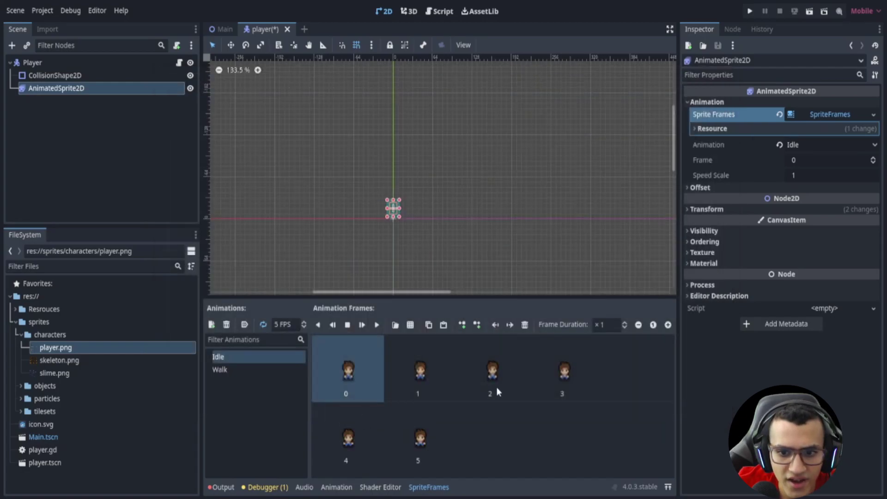
scroll(411, 219, "up", 4)
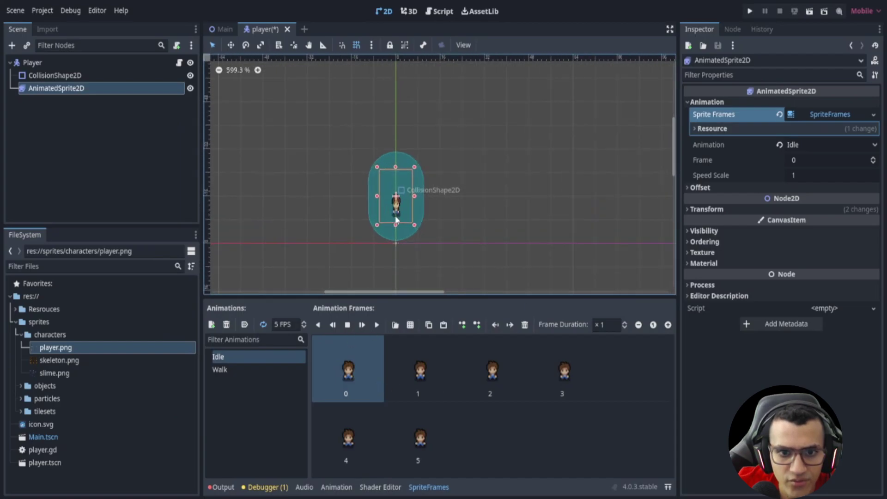
scroll(412, 221, "up", 4)
scroll(412, 224, "up", 2)
left_click(807, 210)
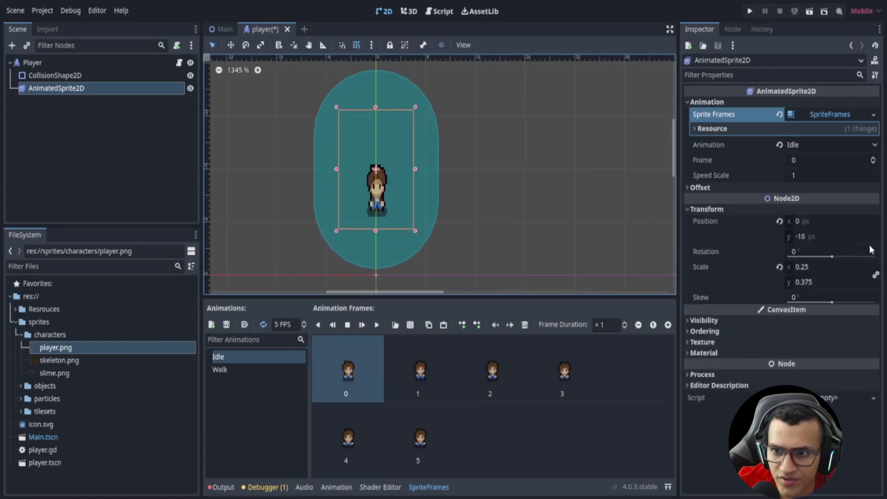
left_click(779, 268)
scroll(468, 218, "down", 5)
Move the sprite to y −19 inside the collision capsule and save the scene
left_click_drag(456, 252, 455, 233)
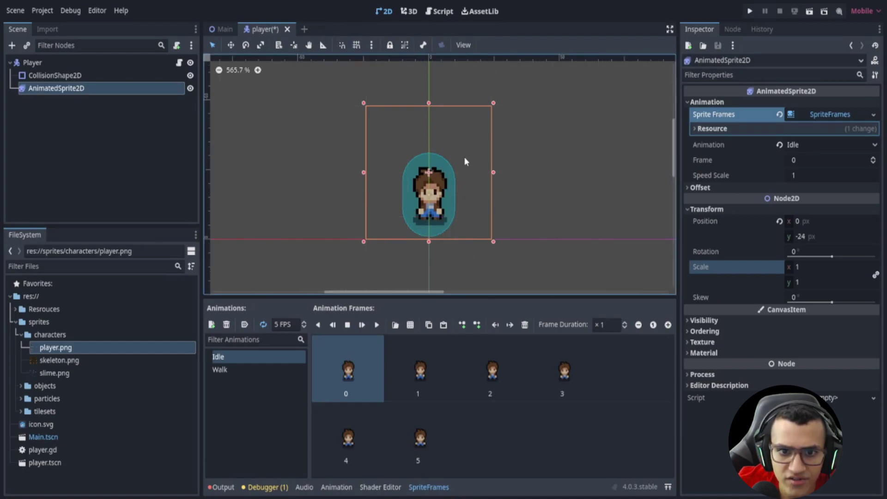
left_click_drag(464, 157, 463, 170)
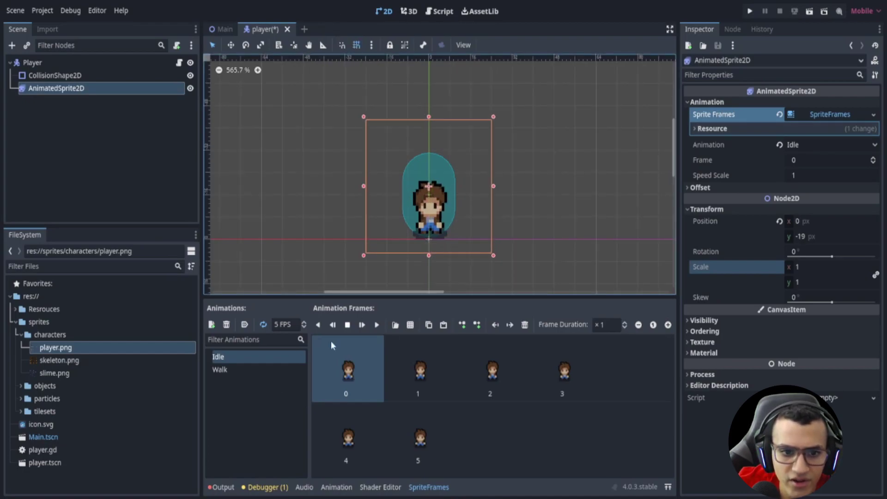
key("ctrl+s")
left_click(261, 371)
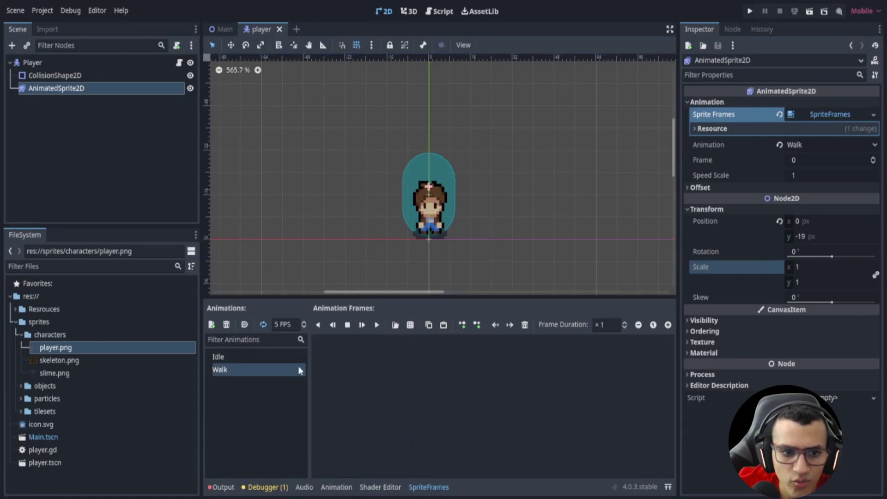
Open player.png for Walk and slice it into a 6×10 grid again
left_click(410, 326)
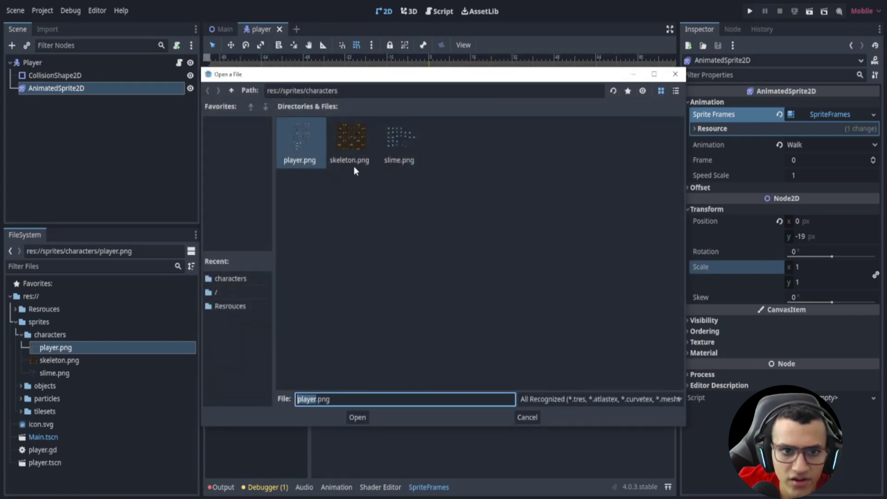
double_click(307, 137)
left_click(208, 89)
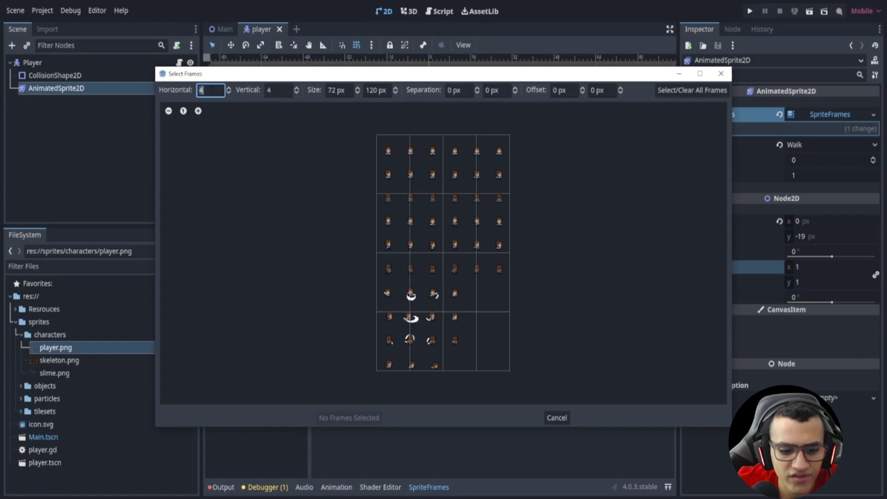
type("6")
key("Tab")
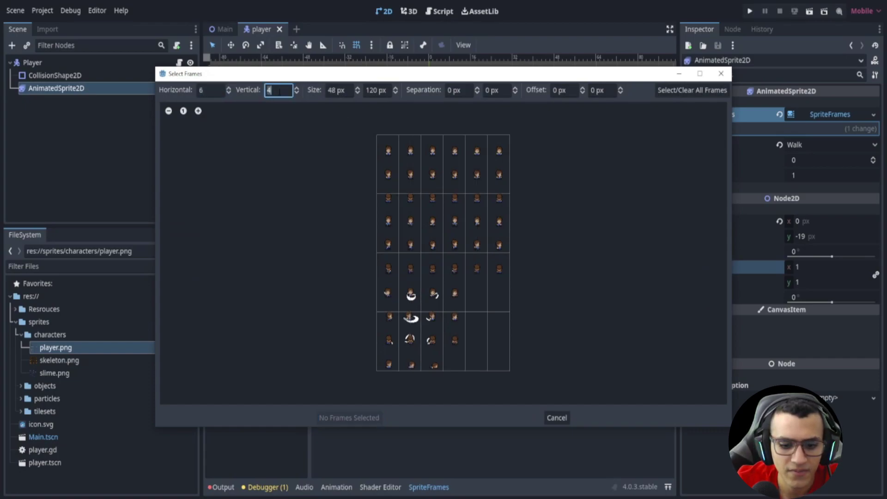
type("10")
key("Return")
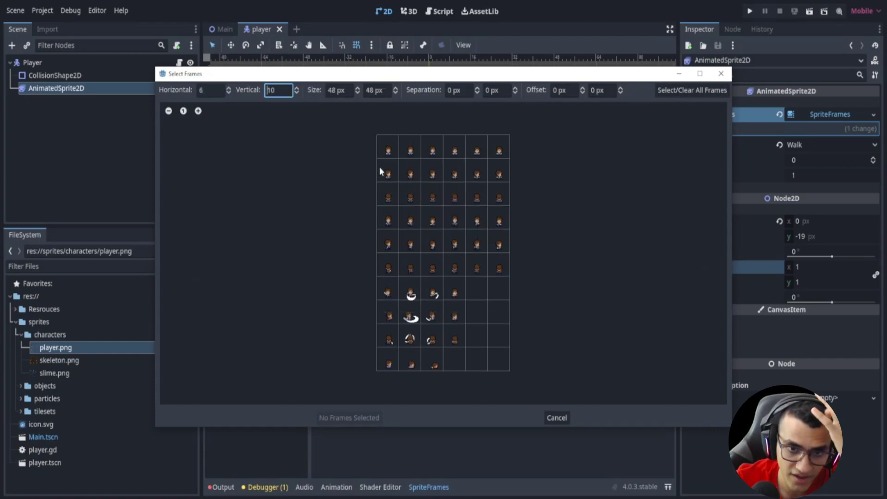
Select all six frames of the sheet's fourth row
left_click(388, 218)
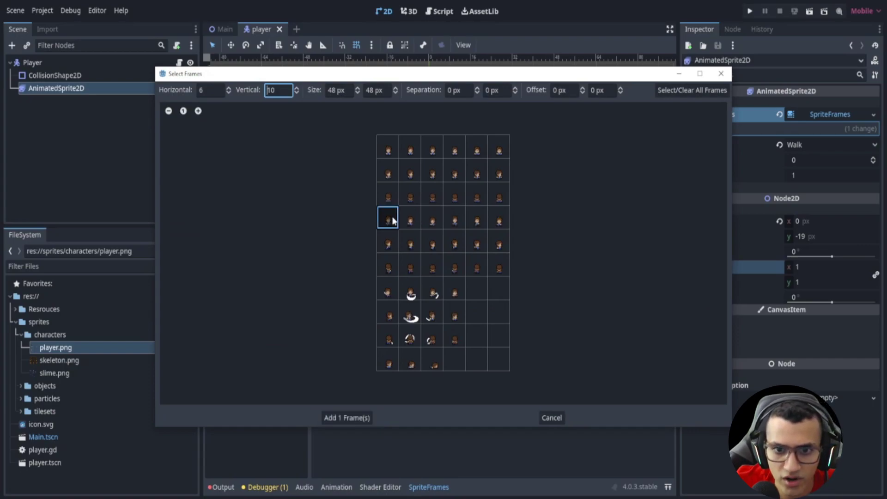
left_click(500, 225, "shift")
scroll(439, 190, "up", 2, "ctrl")
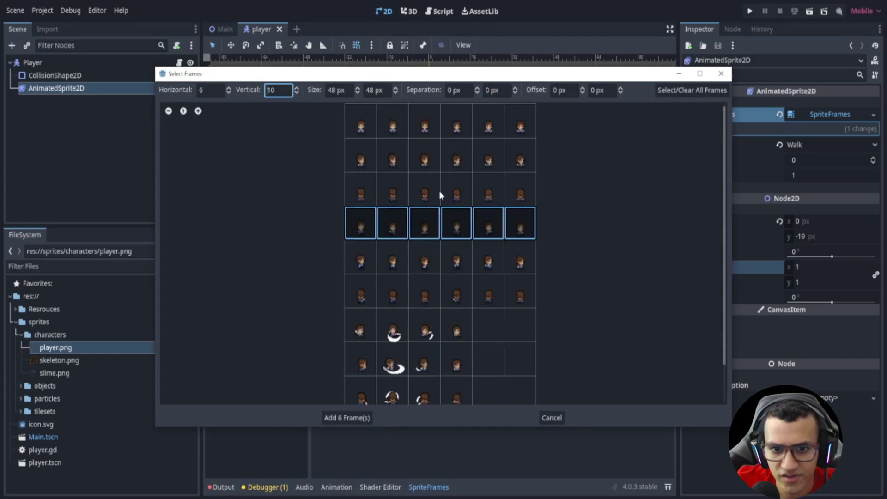
scroll(438, 191, "up", 1, "ctrl")
scroll(395, 243, "up", 1)
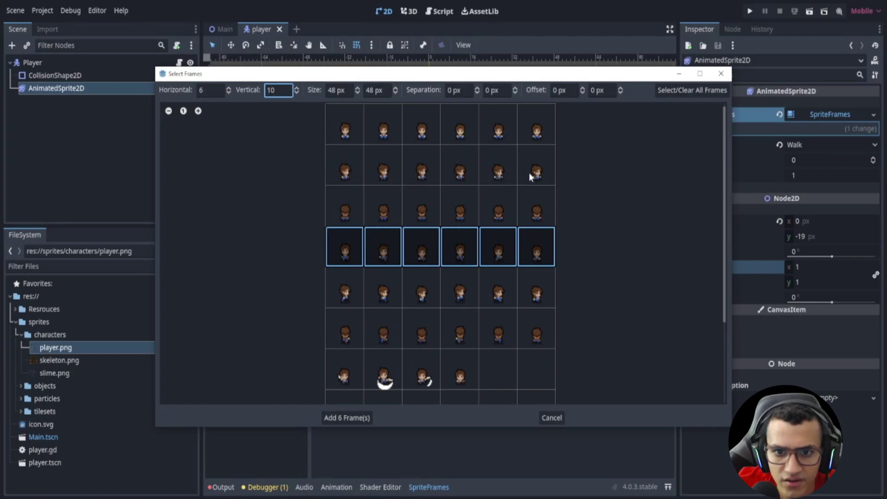
scroll(496, 293, "down", 2)
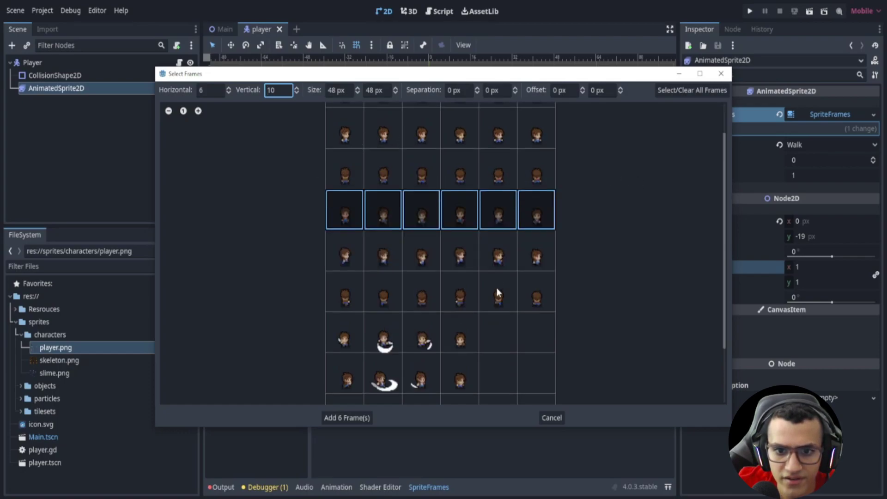
scroll(465, 187, "up", 2)
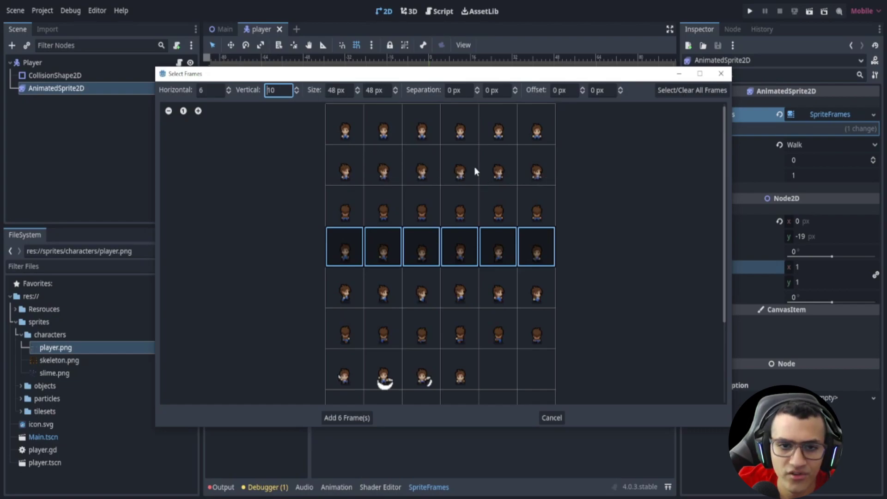
scroll(495, 194, "down", 1)
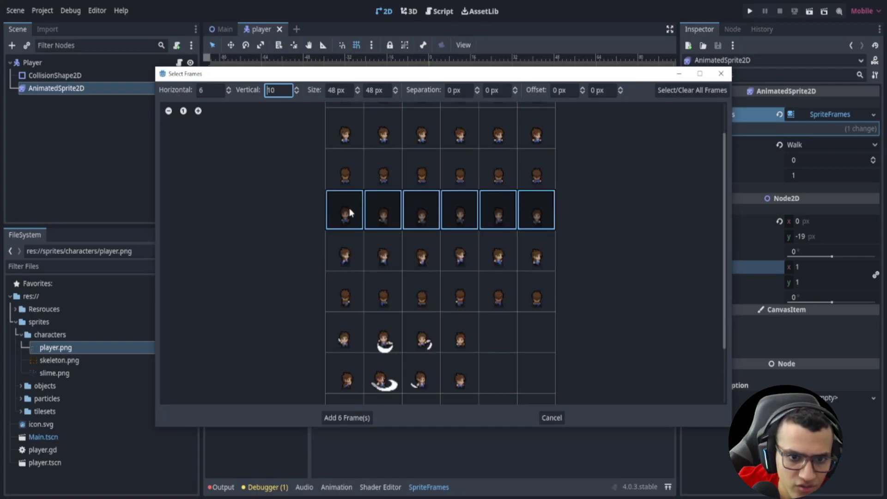
Add the six frames to Walk, rename it Walk Down and save the scene
left_click(343, 418)
double_click(263, 371)
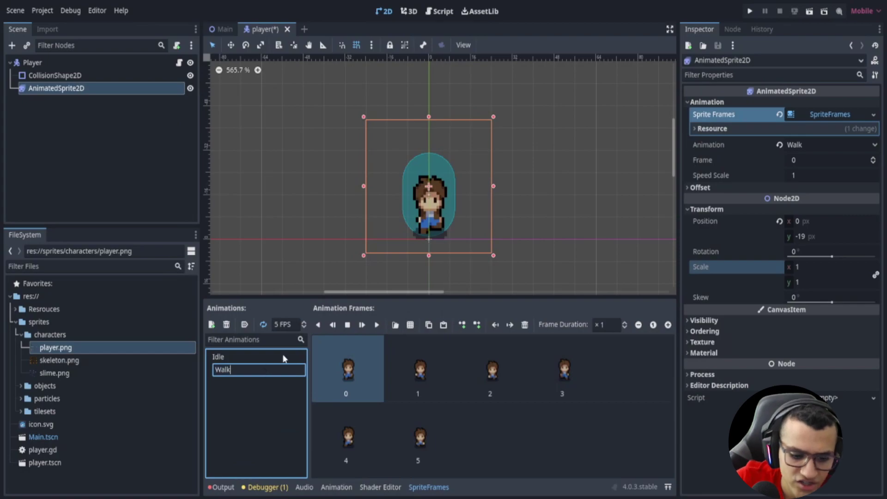
type(" Down")
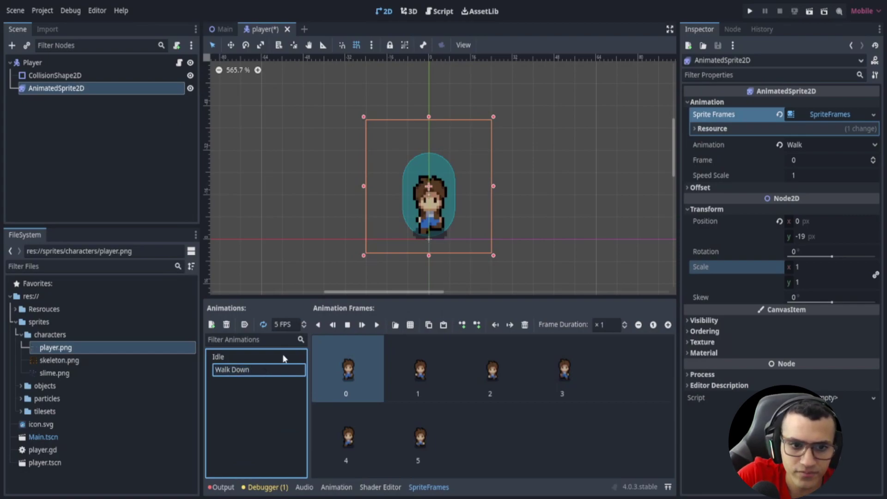
key("Return")
key("ctrl+s")
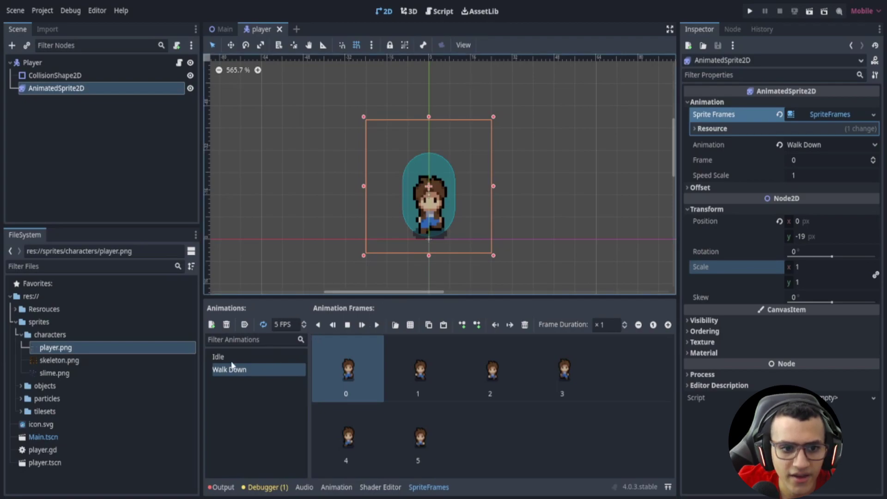
Reselect the AnimatedSprite2D node to refresh its animation list
left_click(248, 370)
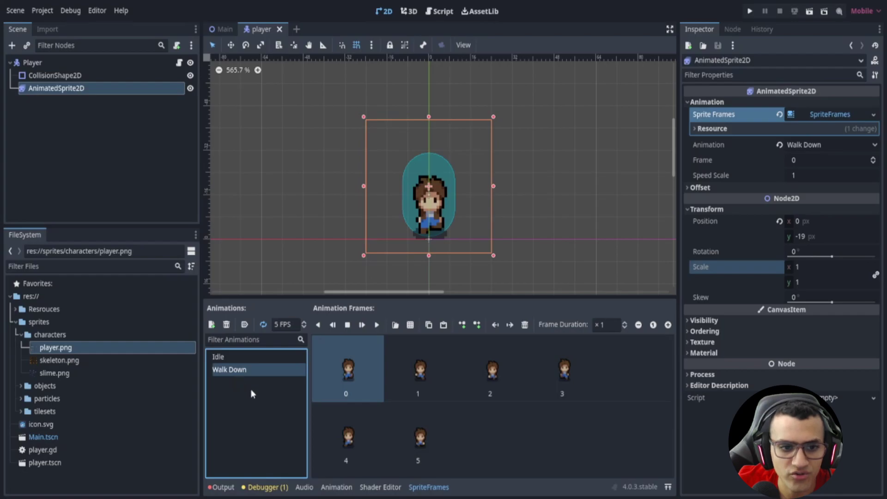
left_click(168, 138)
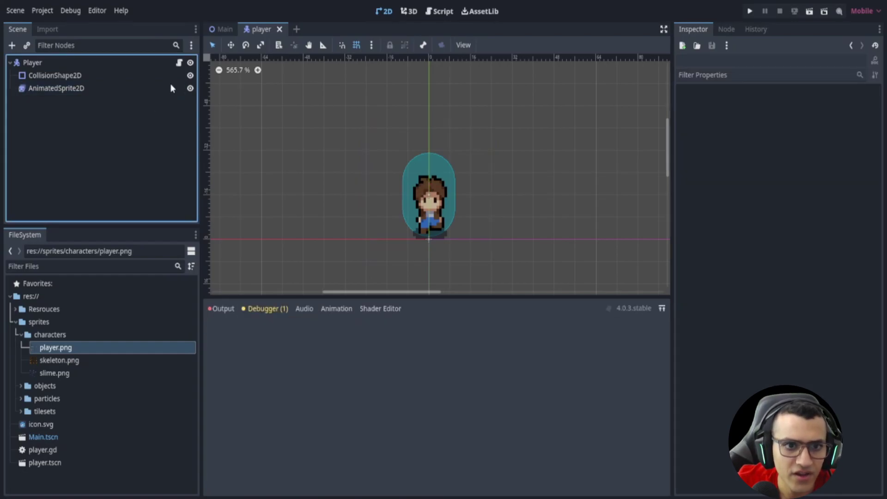
left_click(175, 88)
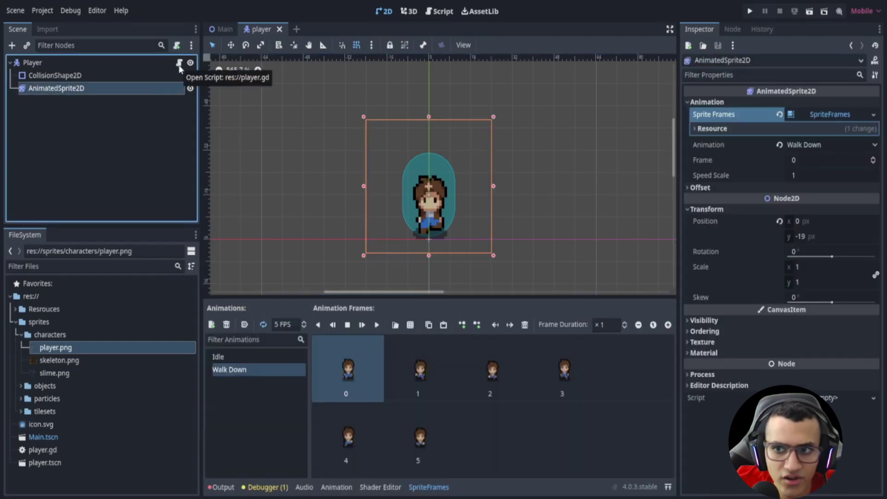
Add anim.play("Walk Down") in the if inputDir branch of player.gd
left_click(179, 63)
left_click(376, 234)
scroll(377, 234, "down", 1)
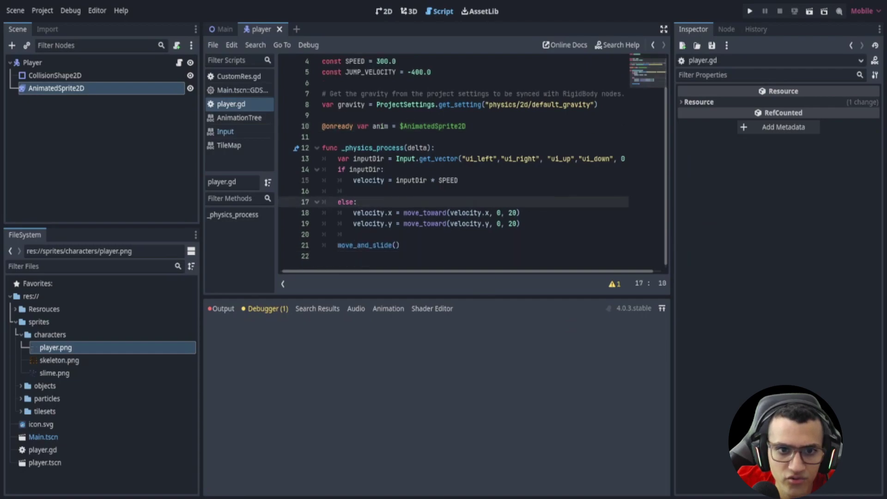
key("Up")
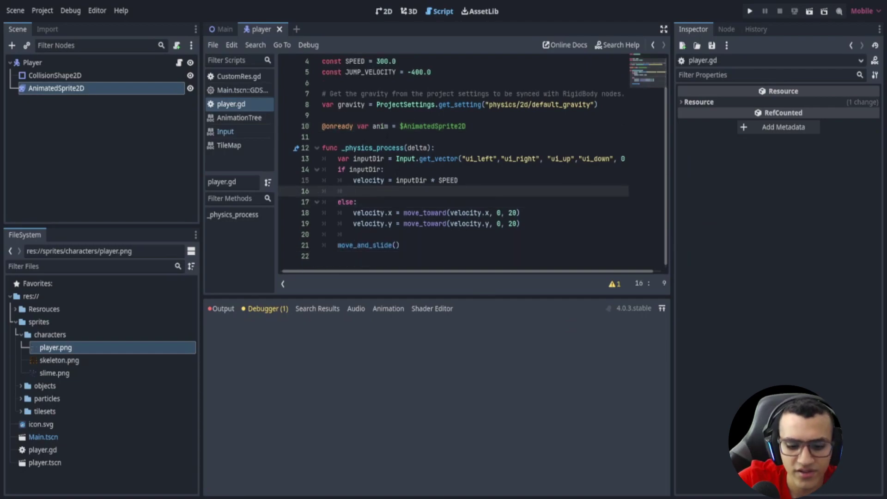
type("anim")
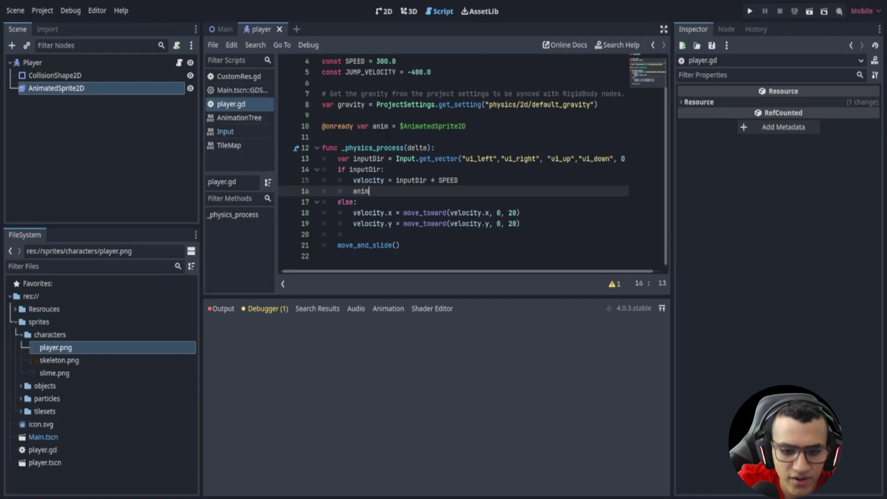
type(".pl")
key("Return")
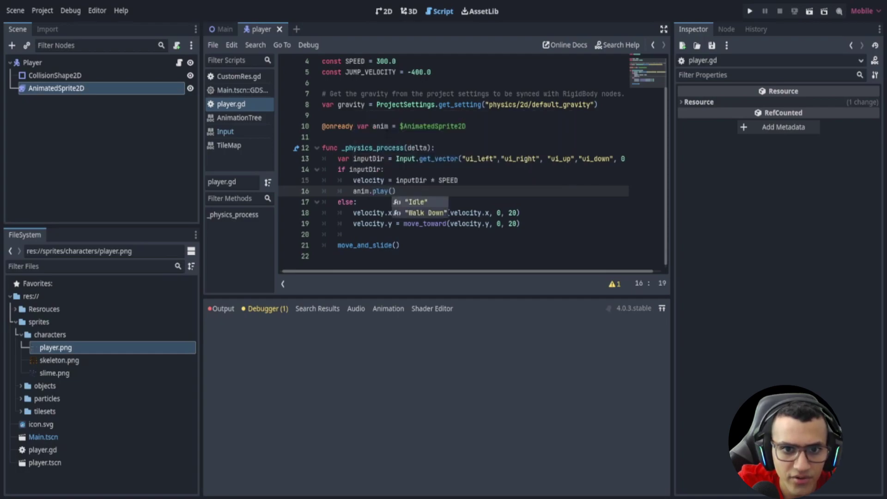
key("Down")
key("Return")
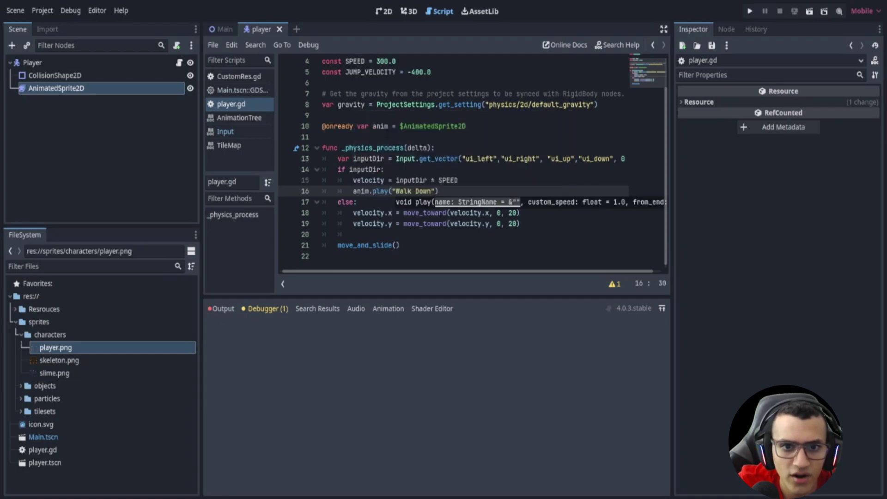
key("Down")
key("Down")
key("Down")
key("Down")
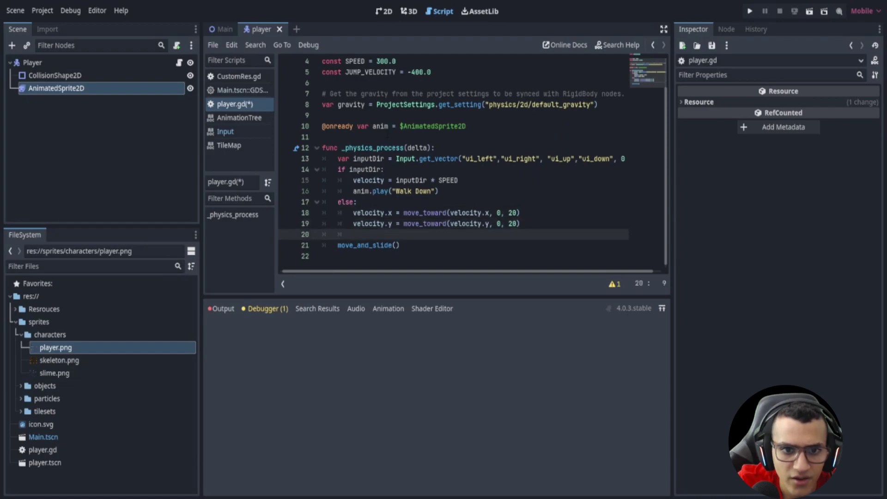
type("anim.p")
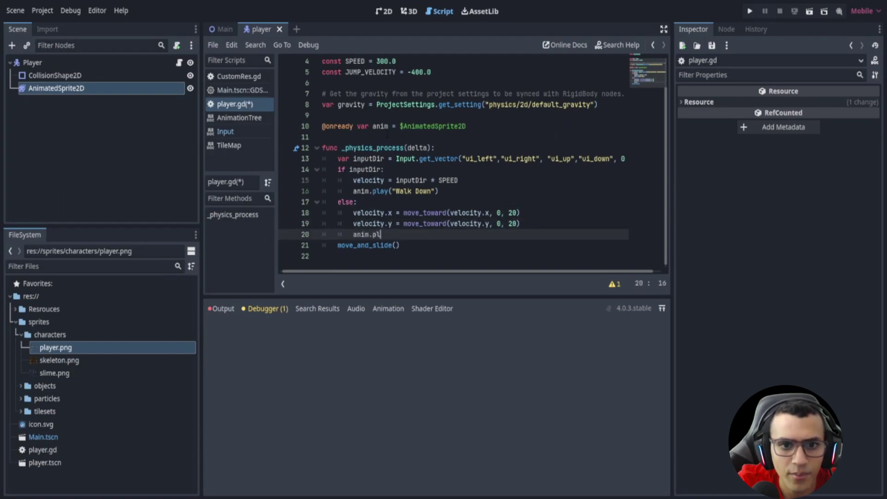
type("l")
Accept the play() suggestion, test-run the game walking the player down, and return to the editor
key("Return")
key("Return")
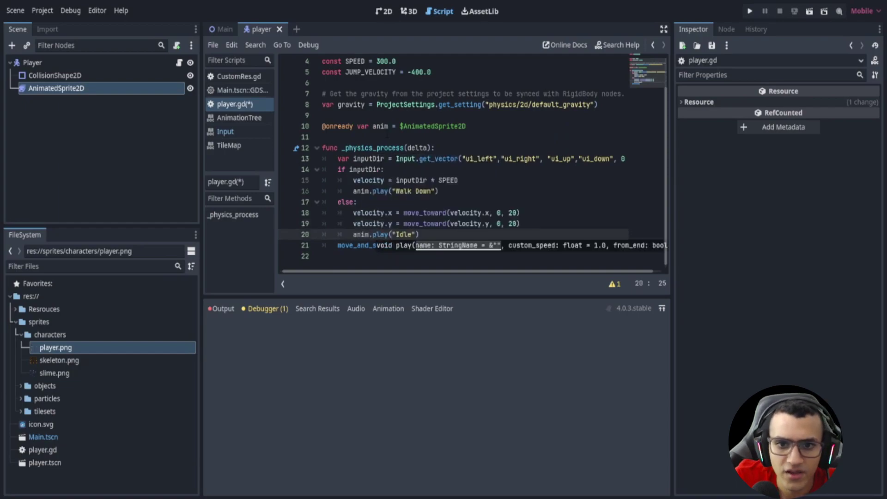
left_click(751, 11)
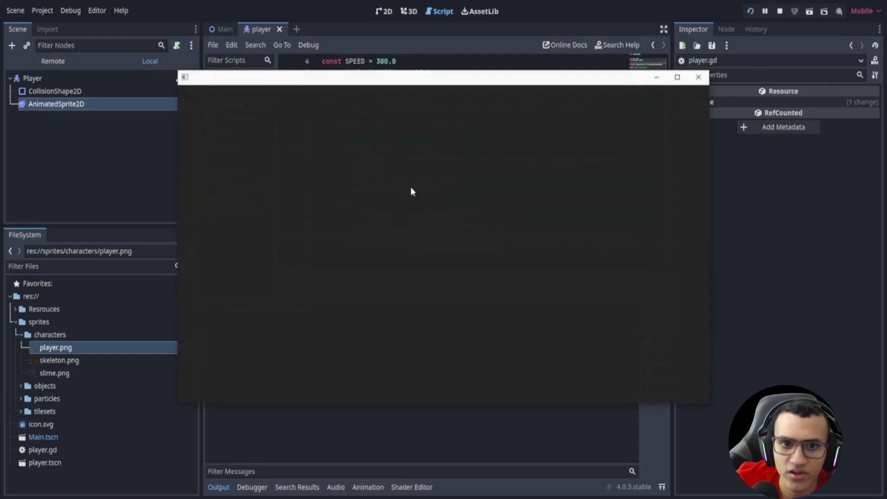
key("Down")
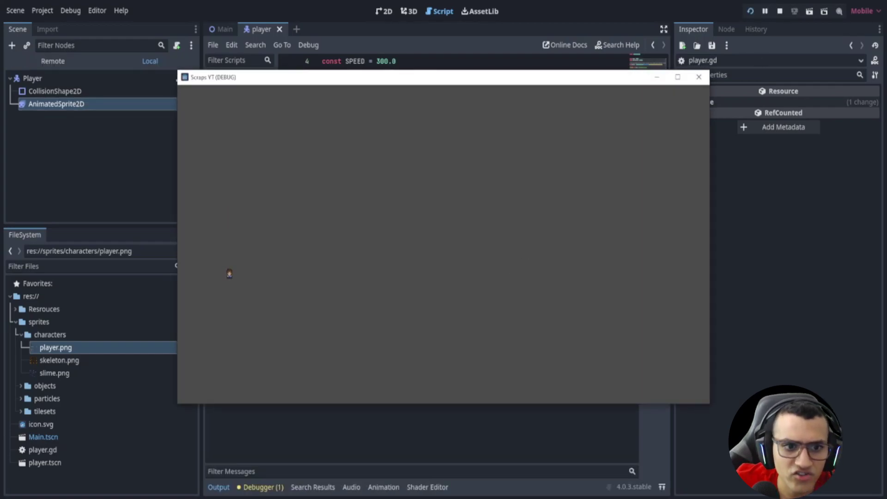
left_click(384, 12)
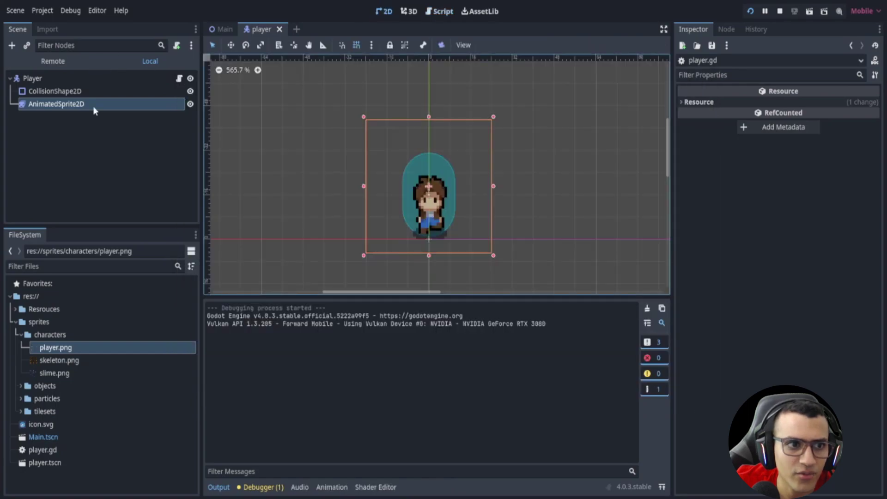
Add a Camera2D child to Player with Zoom about 3.968, test-run the game and close it
left_click(32, 78)
left_click(11, 46)
type("cam")
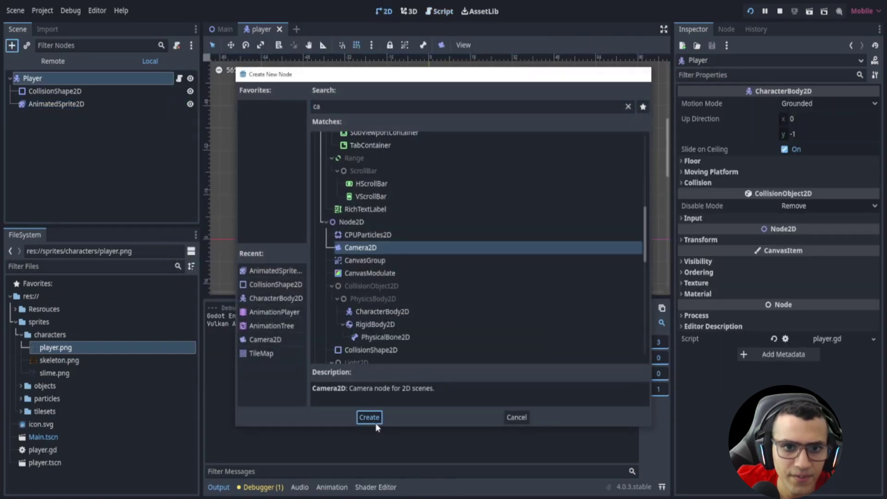
left_click(369, 414)
left_click_drag(789, 195, 824, 195)
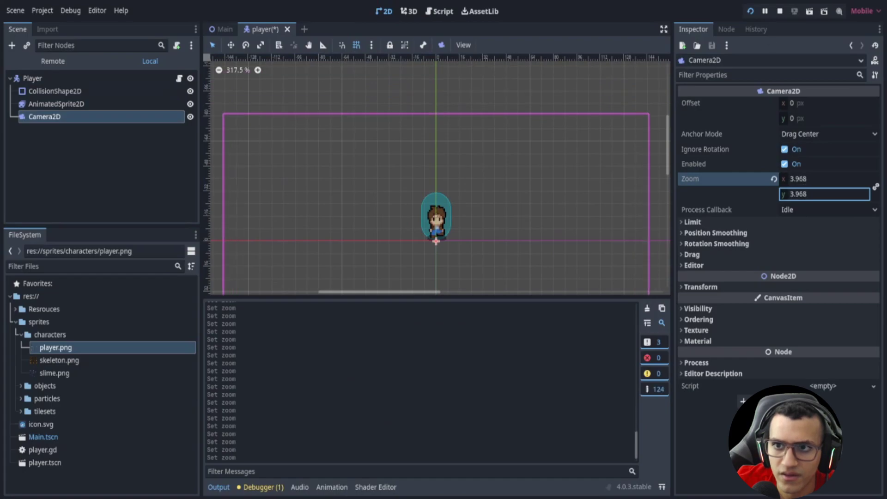
key("F5")
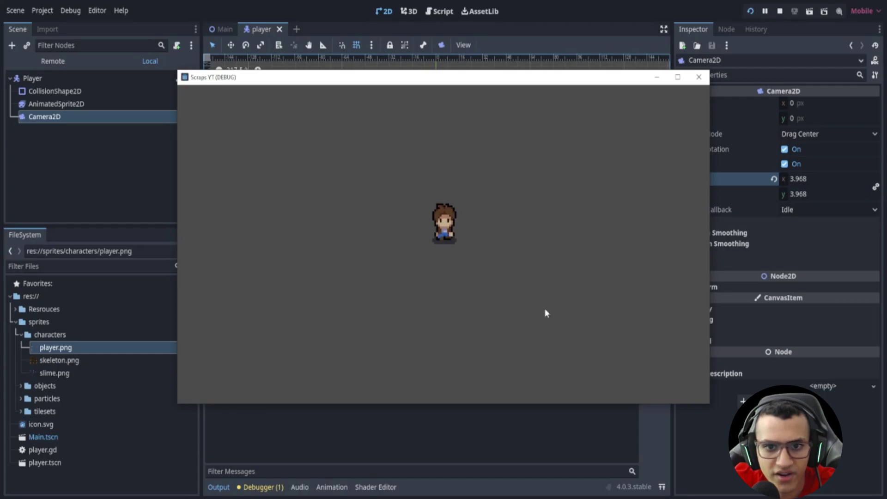
key("F8")
Insert a blank line after the velocity line in player.gd
left_click(179, 80)
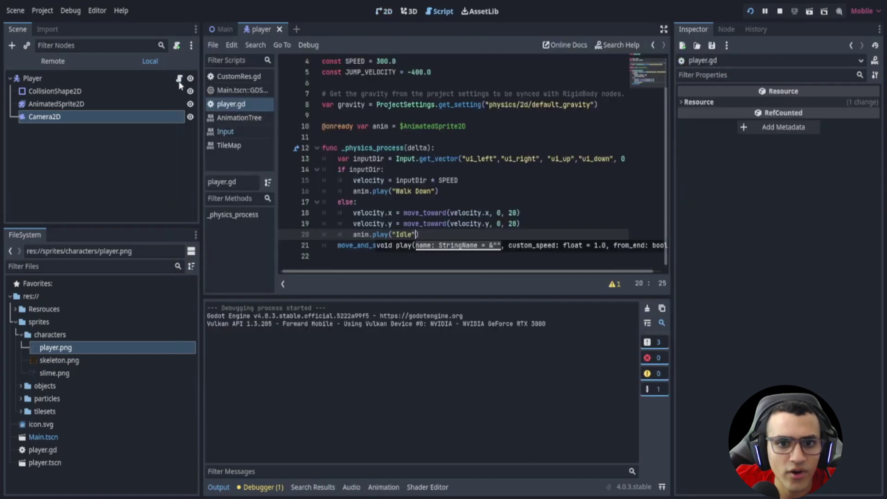
left_click(459, 181)
key("Return")
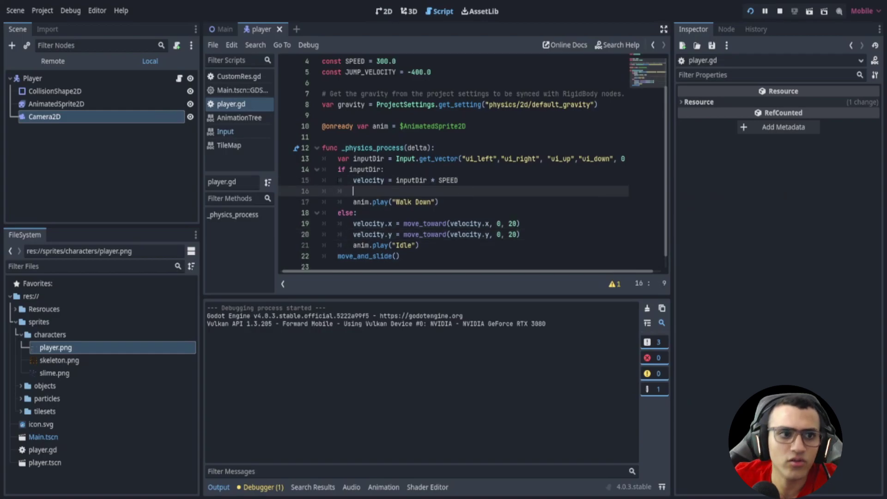
Select the AnimatedSprite2D node in the 2D view, undoing an accidental duplicate
left_click(54, 91)
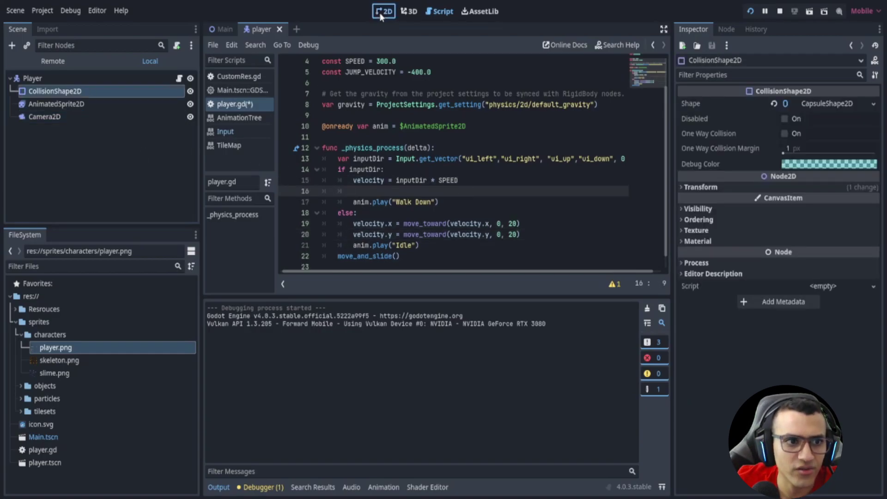
left_click(44, 117)
left_click(70, 103)
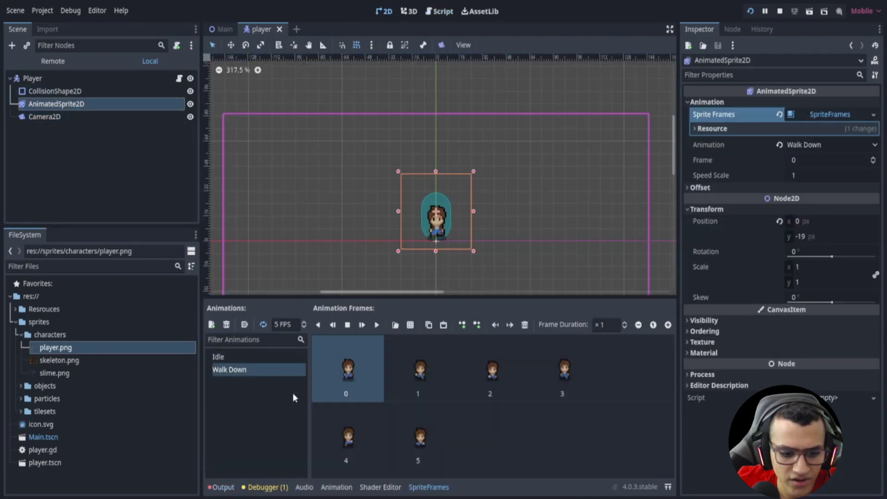
key("ctrl+d")
key("ctrl+z")
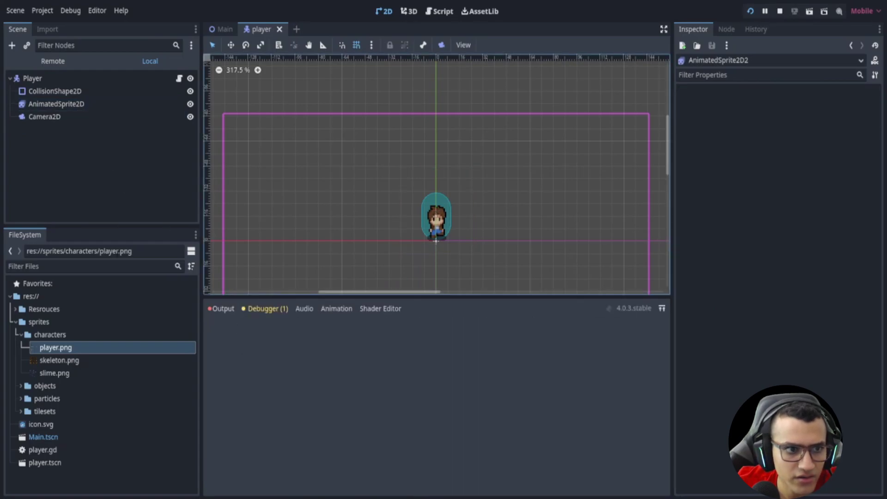
left_click(62, 117)
Add a new animation named Walk Up and start adding frames from a sprite sheet
left_click(243, 374)
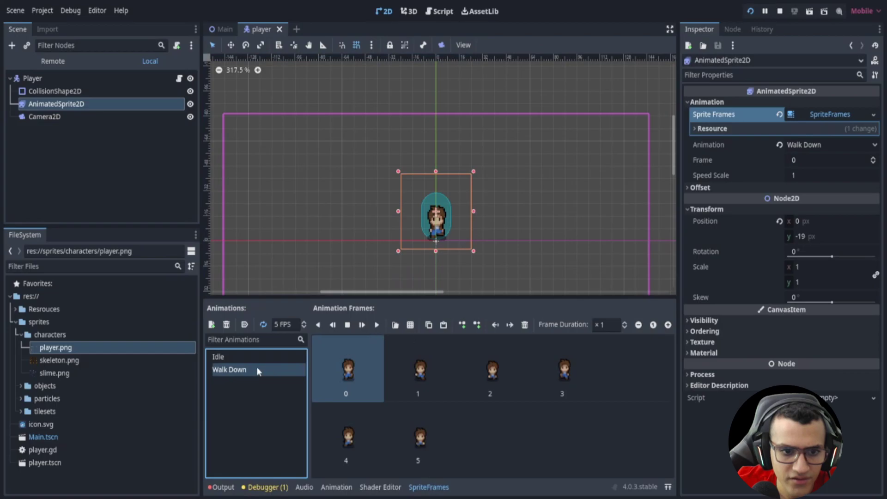
left_click(215, 324)
left_click(267, 372)
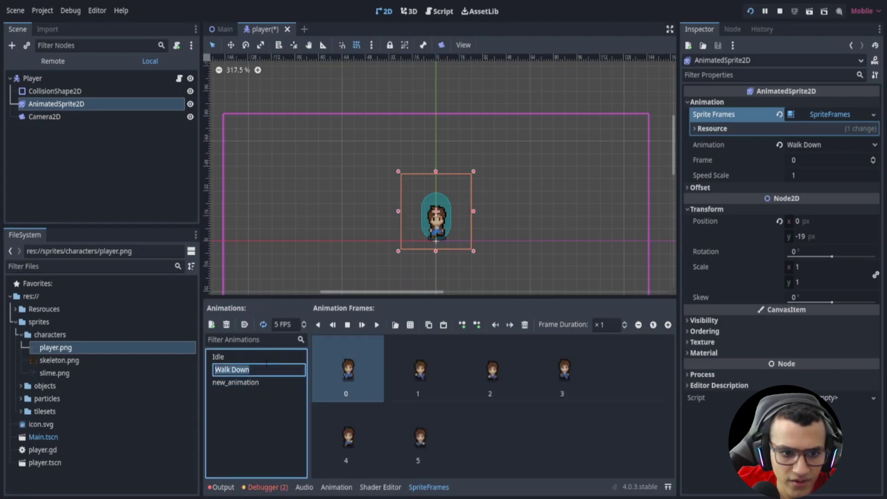
double_click(270, 381)
type("Walk Do")
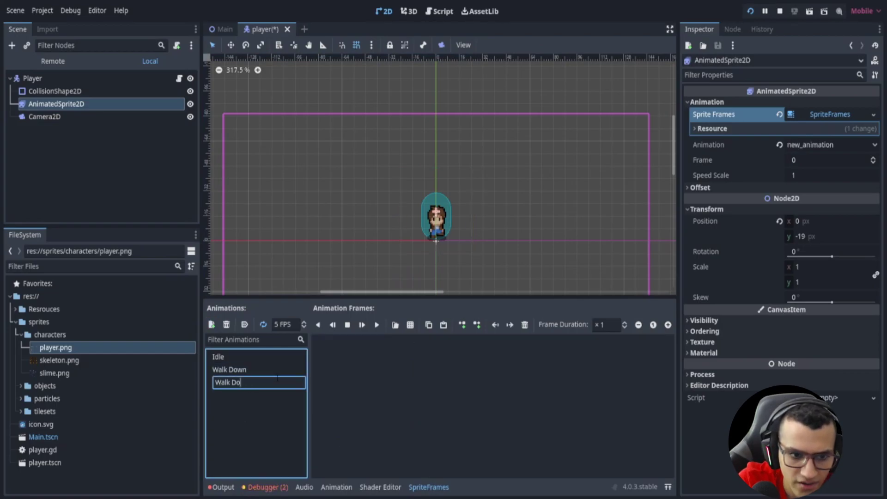
key("BackSpace")
key("BackSpace")
type("Up")
key("Return")
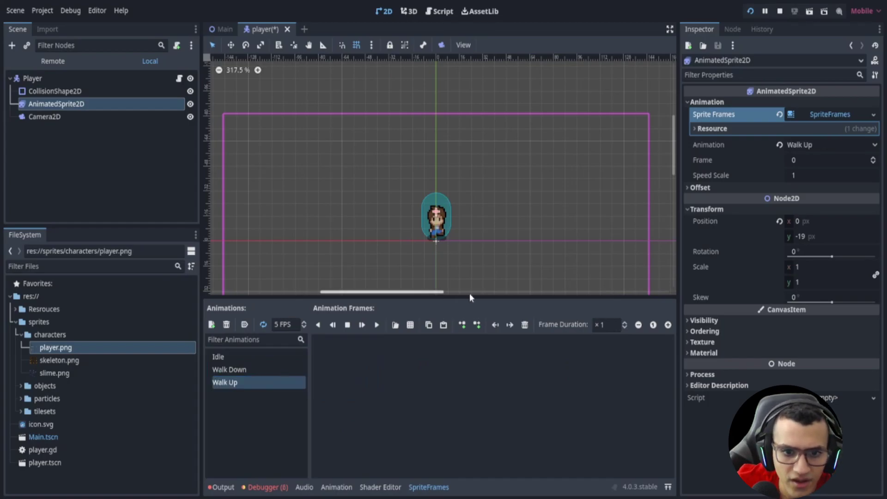
left_click(396, 325)
Slice player.png into 6 × 10 and add the six fifth-row frames to Walk Up
double_click(305, 145)
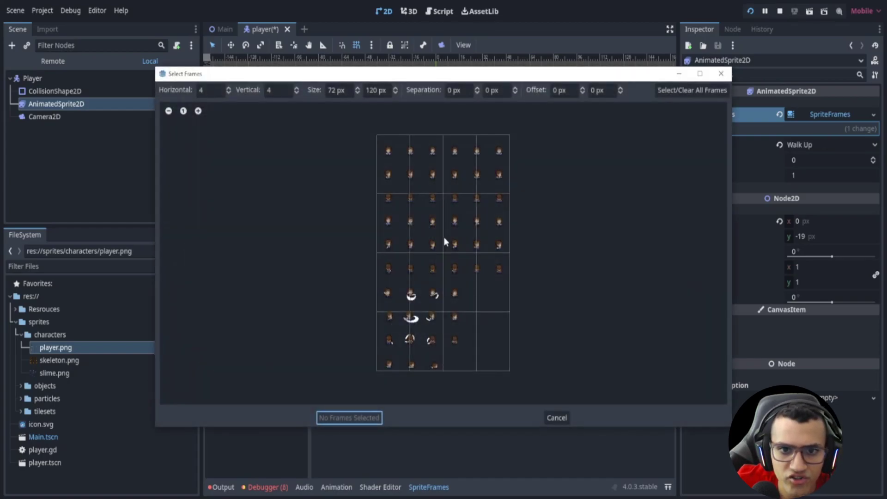
left_click(208, 90)
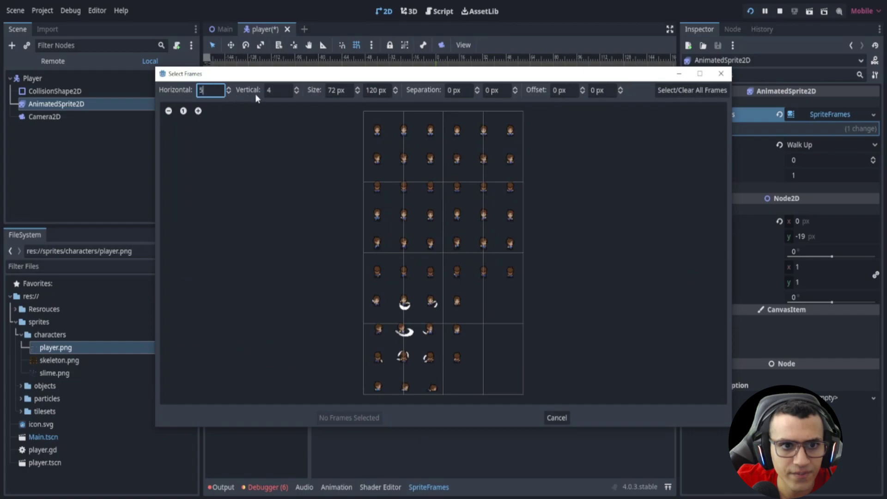
type("5")
key("Tab")
type("10")
left_click(203, 91)
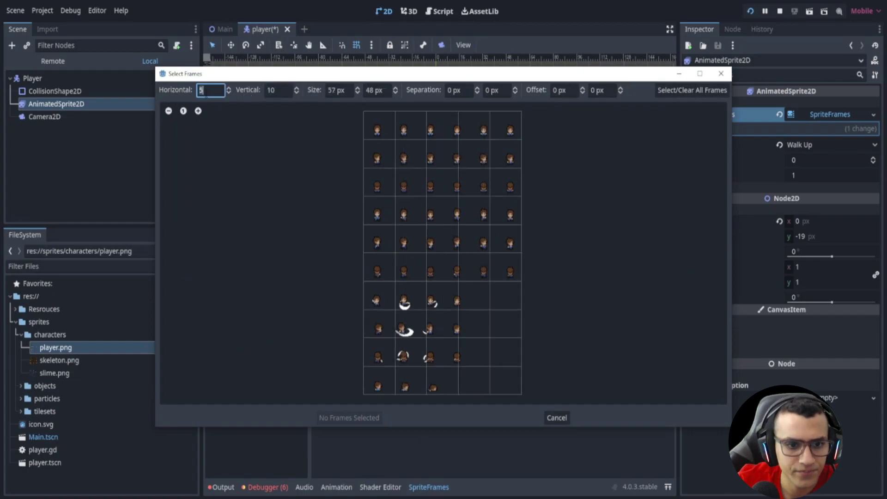
type("6")
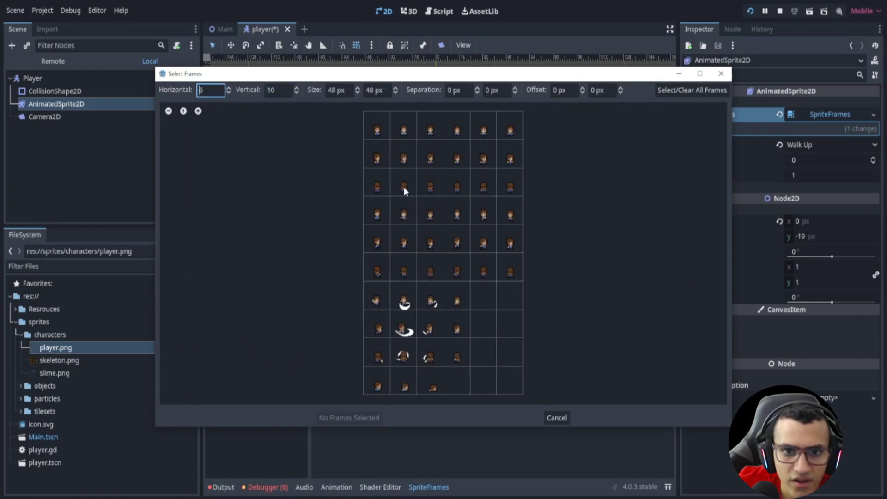
scroll(423, 232, "up", 1)
left_click(343, 318)
left_click(568, 325, "shift")
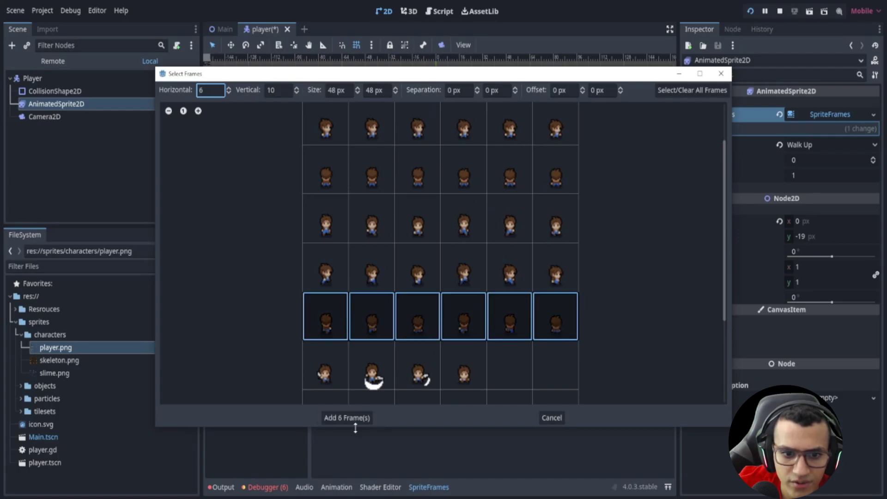
left_click(347, 418)
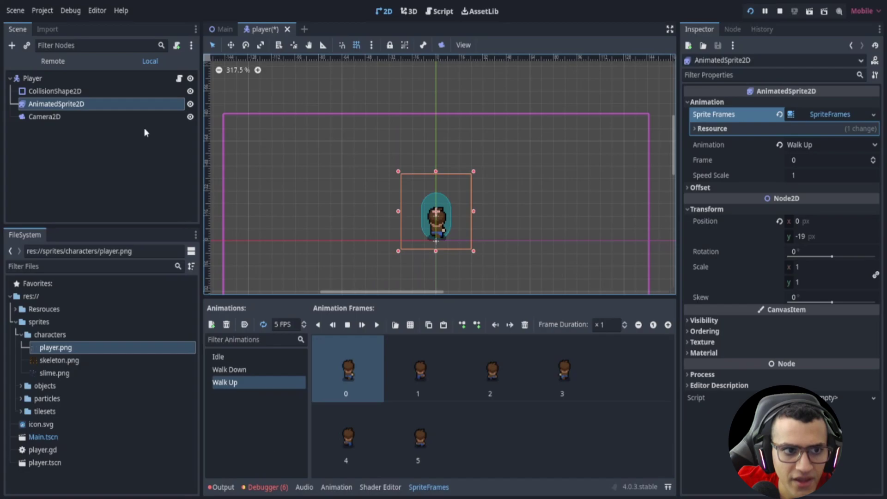
Write the inputDir.y > 0 condition on the line under the match statement
left_click(179, 79)
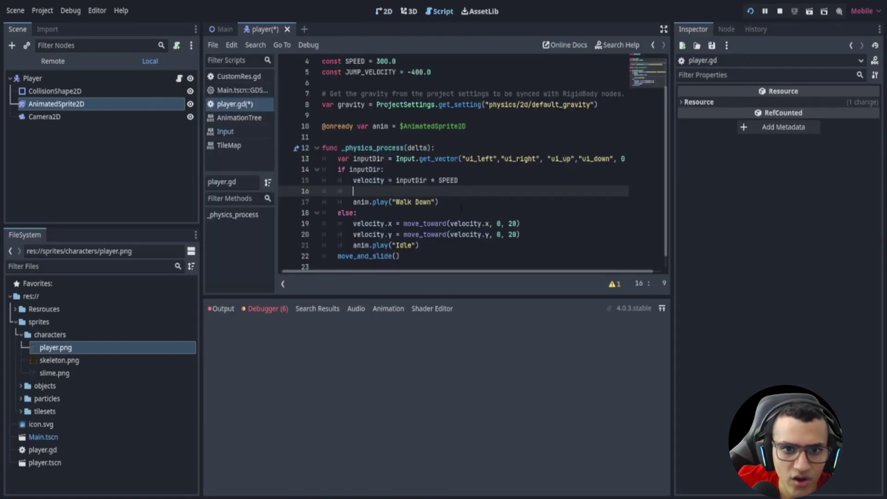
double_click(369, 180)
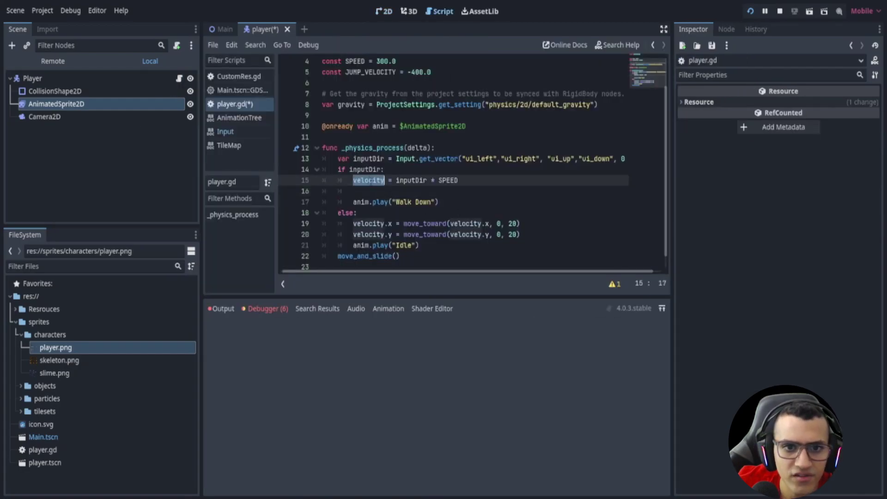
key("Left")
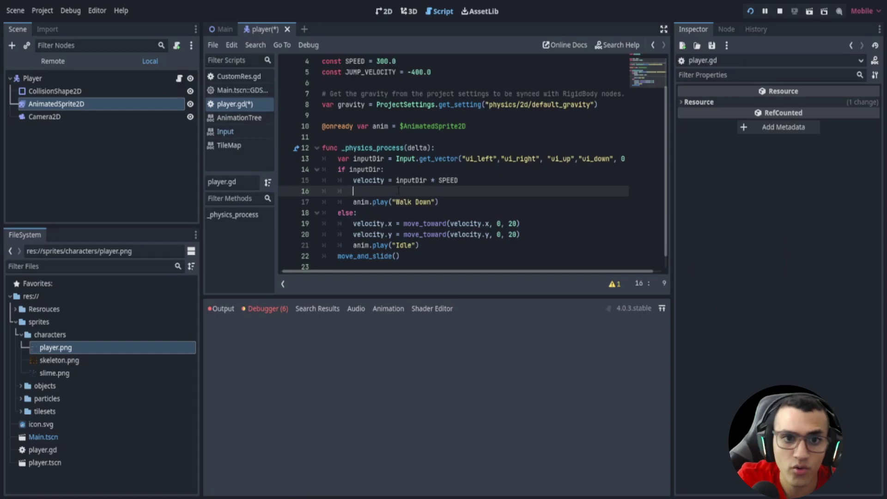
key("Up")
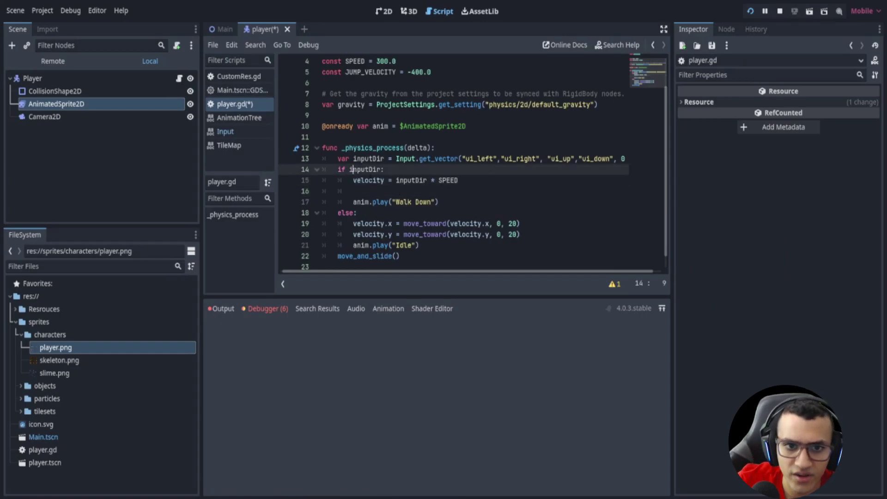
key("Down")
key("Down")
type("mat")
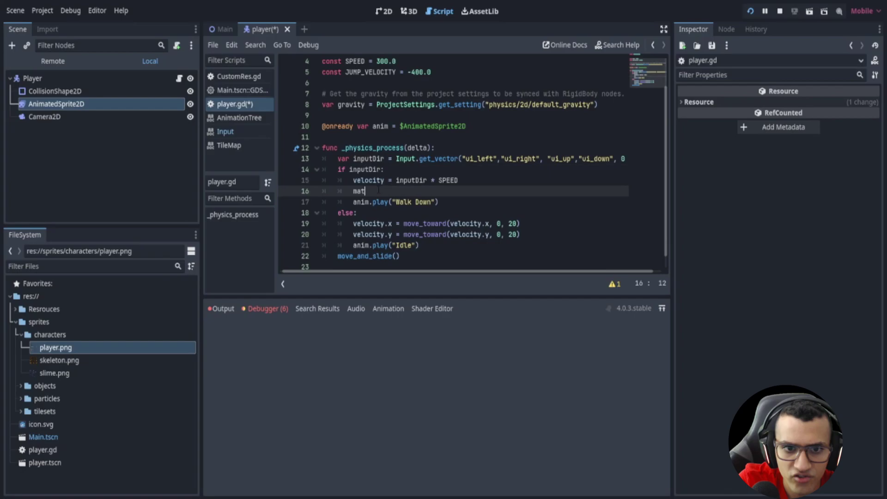
type("ch inputDir:")
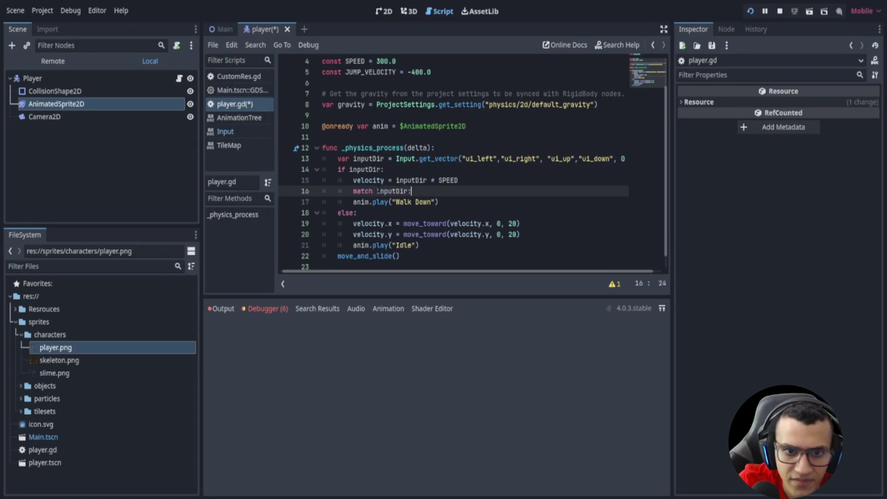
key("Return")
type("Vec")
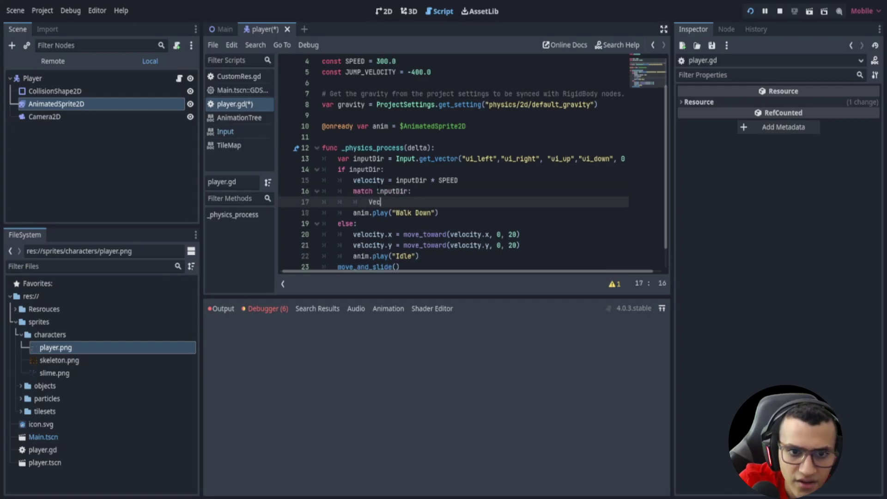
type("tor2(")
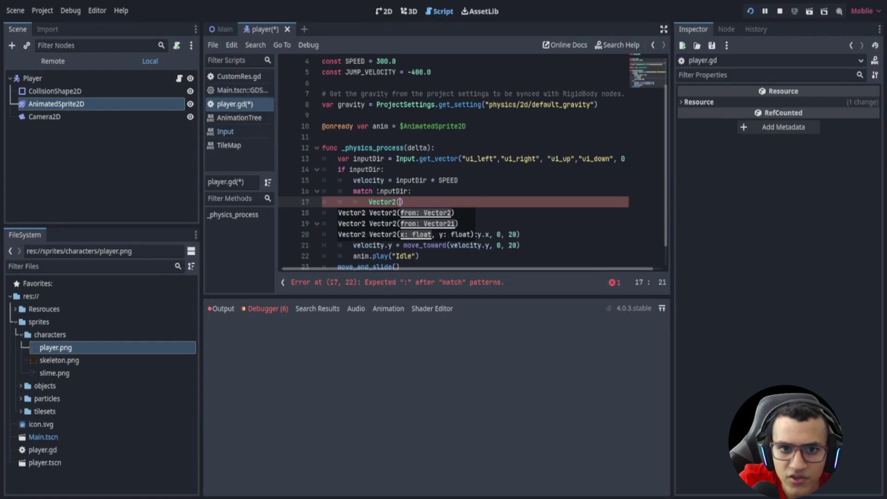
key("ctrl+BackSpace")
key("ctrl+BackSpace")
key("Delete")
key("ctrl+BackSpace")
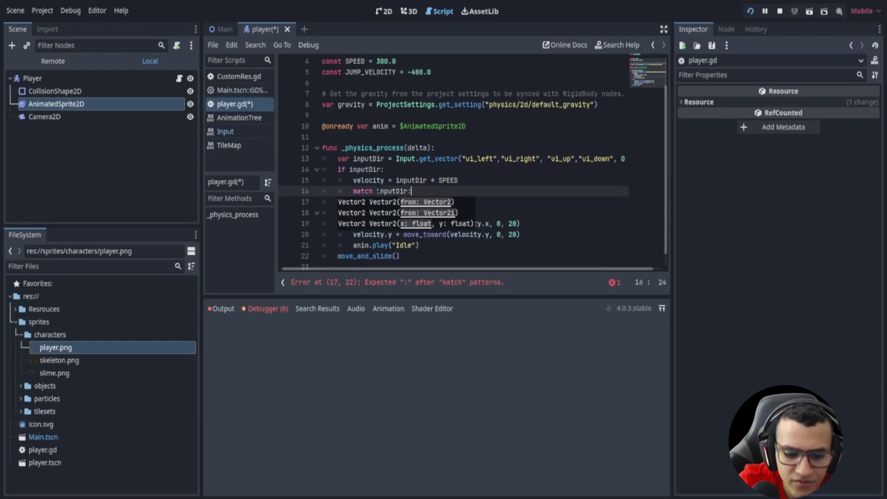
type(".")
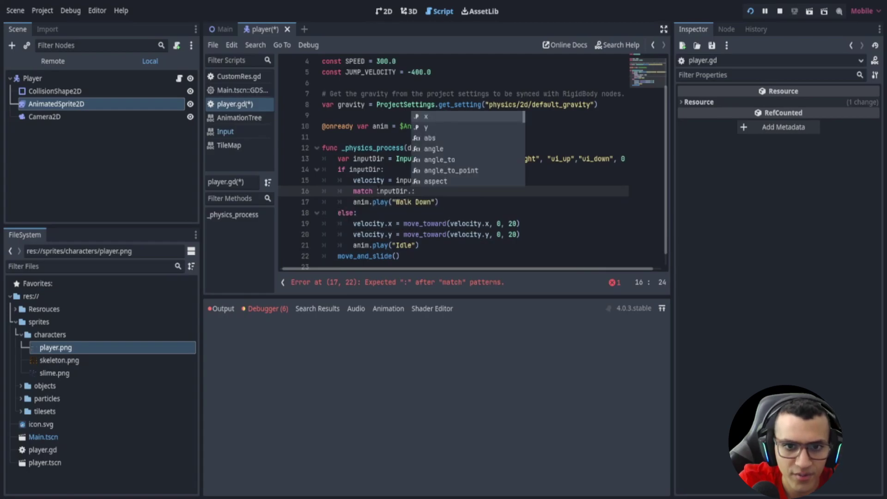
type("y >")
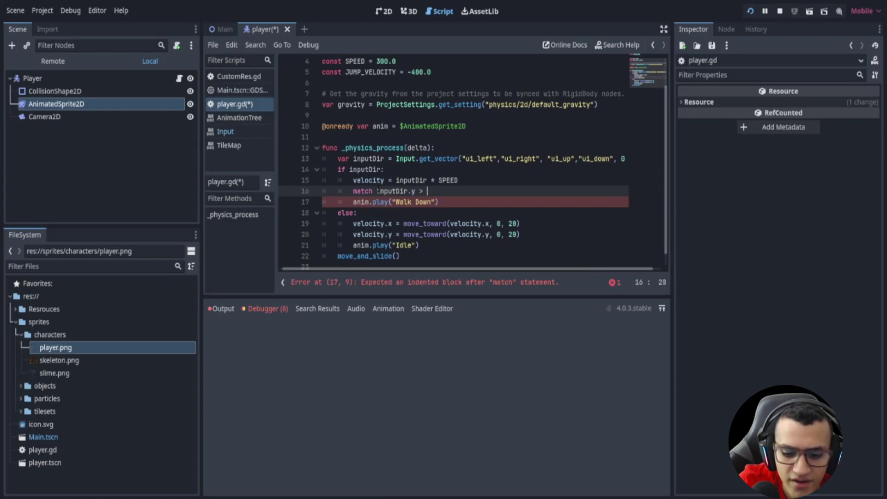
type("0:")
key("Return")
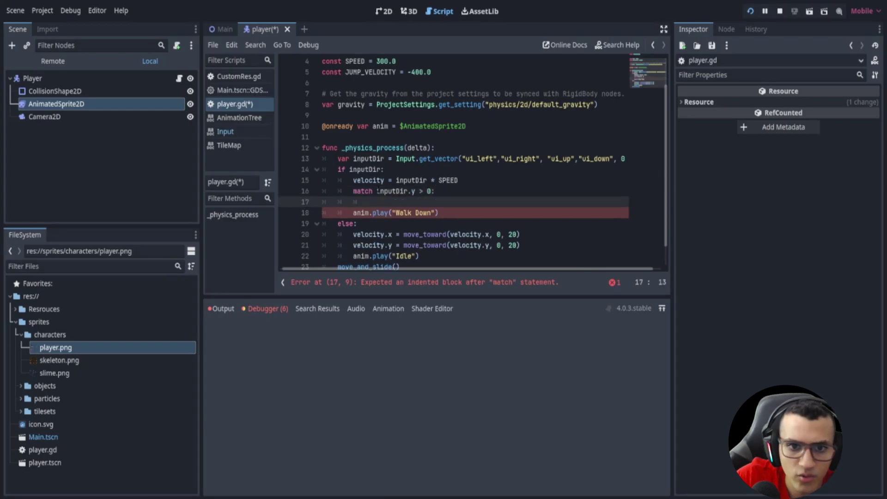
Indent the Walk Down call under the condition and replace 'match' with 'if'
left_click(352, 213)
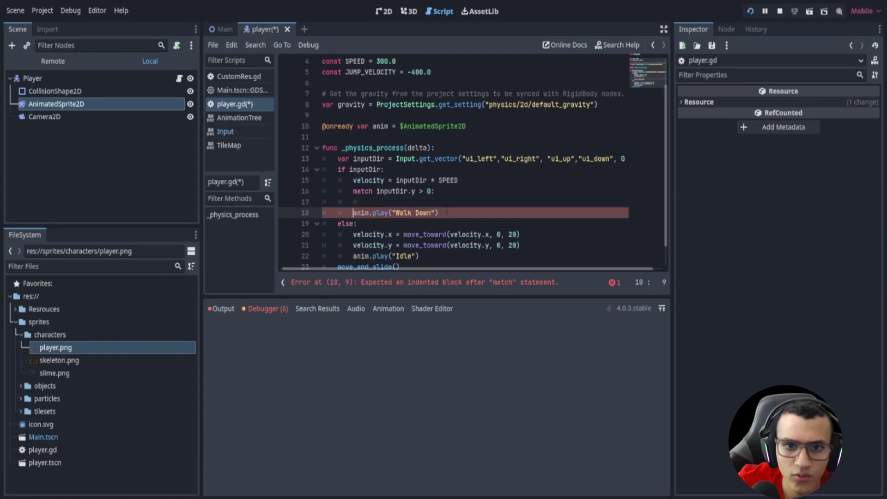
key("Tab")
left_click(300, 201)
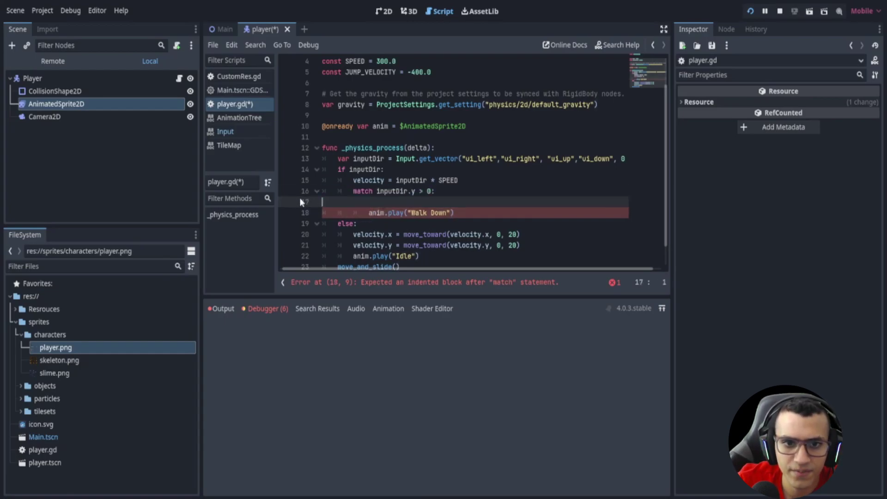
key("BackSpace")
double_click(364, 192)
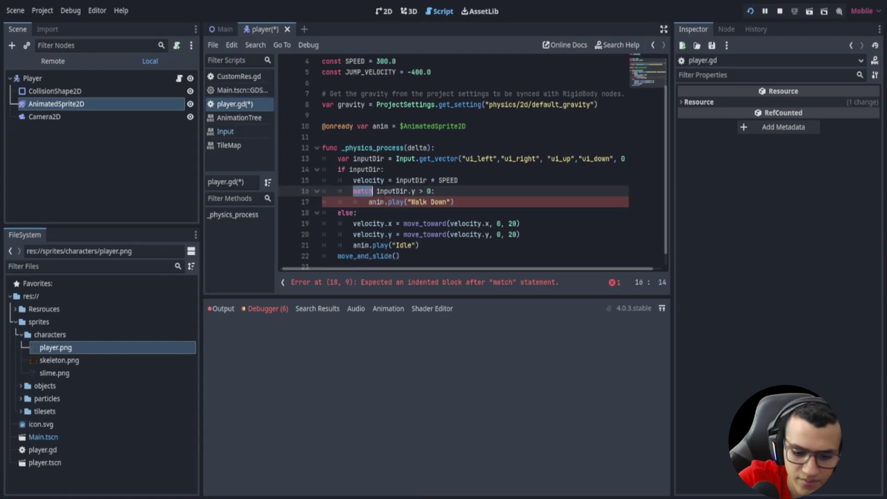
type("if")
left_click(484, 209)
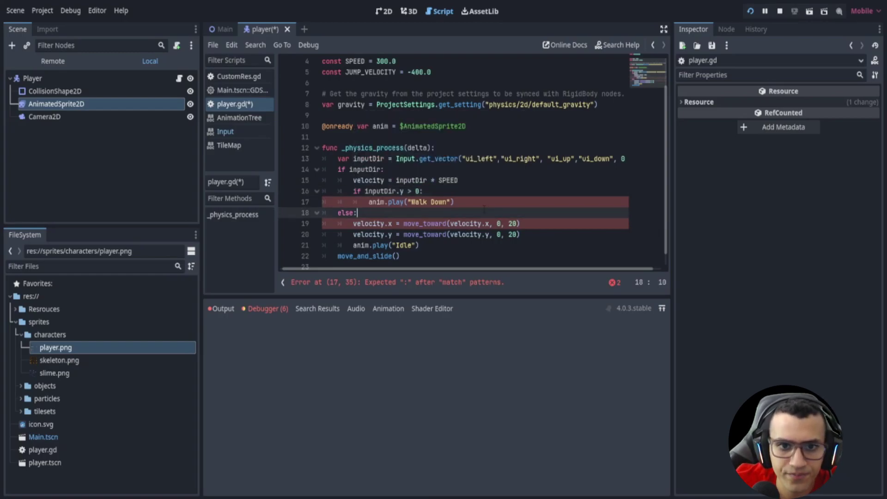
key("Up")
key("End")
key("Return")
key("BackSpace")
type("el")
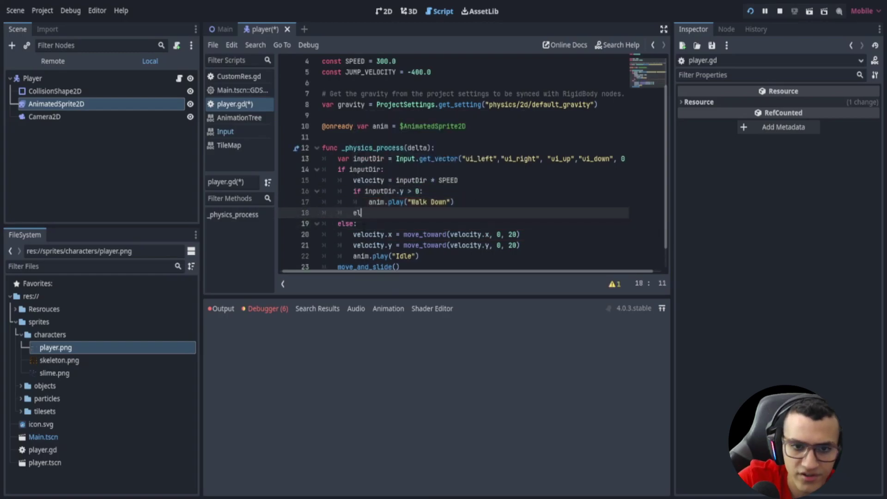
type("se:")
Add an inner else branch that calls anim.play("Walk Up")
key("Down")
key("Home")
key("Home")
key("Tab")
key("Tab")
key("BackSpace")
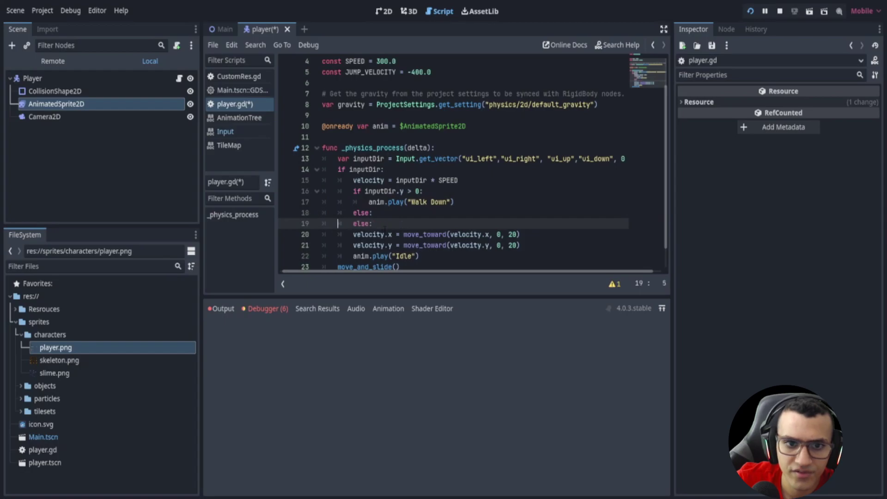
key("shift+Tab")
key("Up")
key("End")
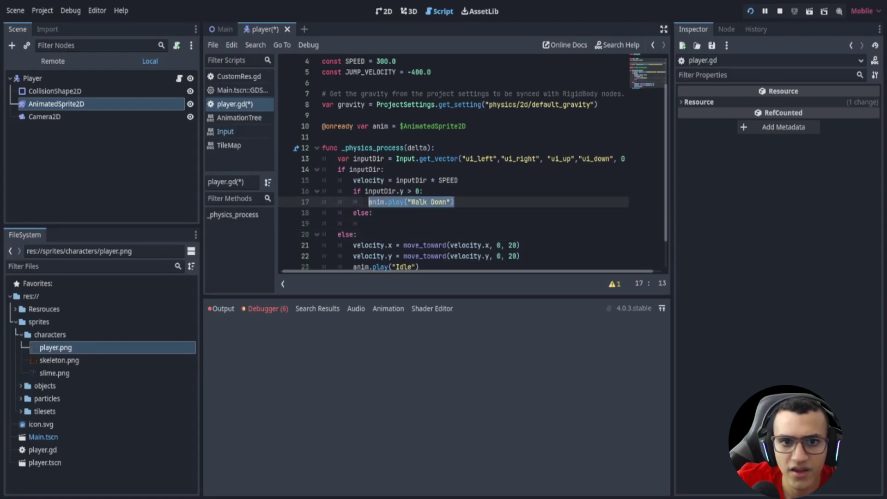
key("Return")
type("anim.play(\"Walk Down\")")
key("Left")
key("Left")
key("ctrl+shift+Left")
type("U")
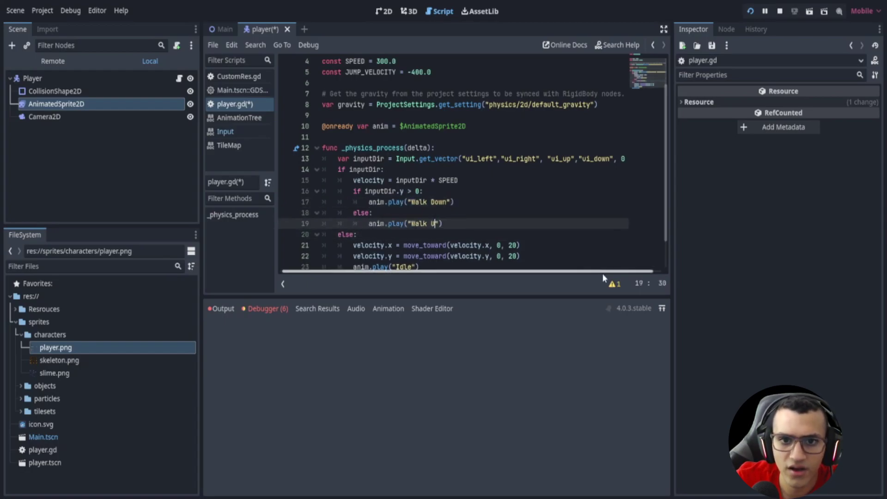
type("p")
Run the game and walk the player up and down to check both animations
left_click(751, 12)
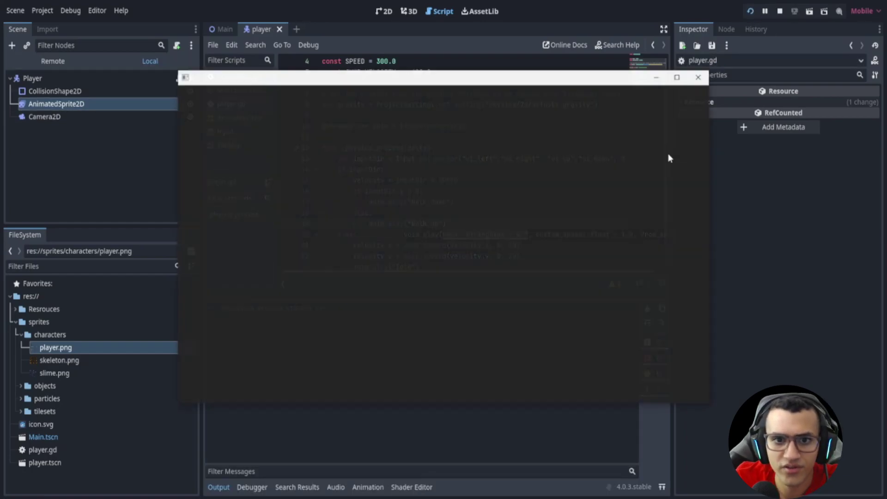
key("Up")
key("Down")
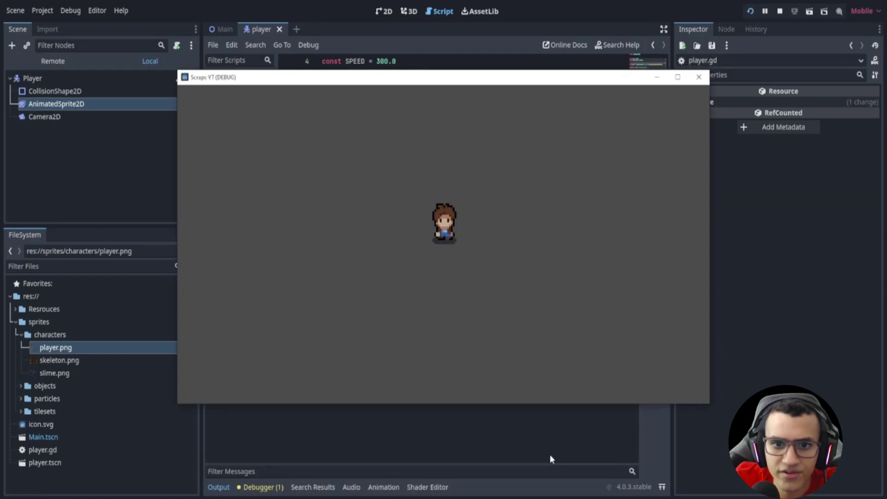
key("Up")
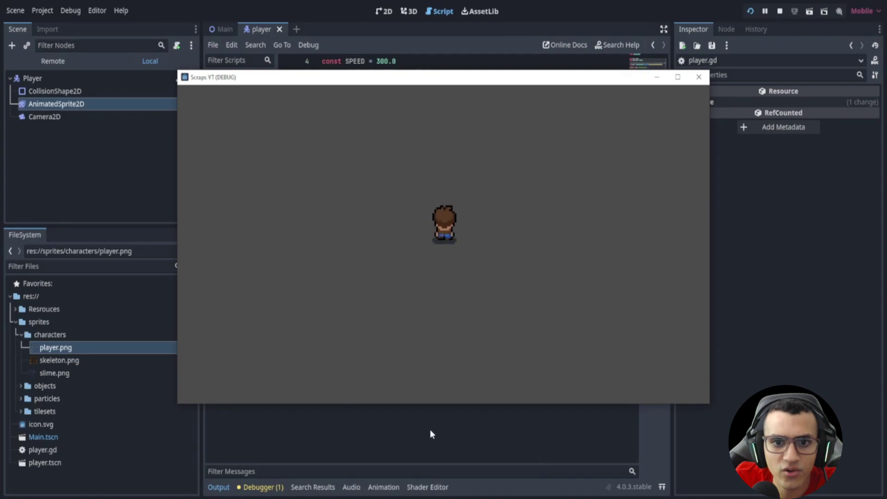
Stop the running game and review the Walk Up and Idle play lines
key("F8")
key("Up")
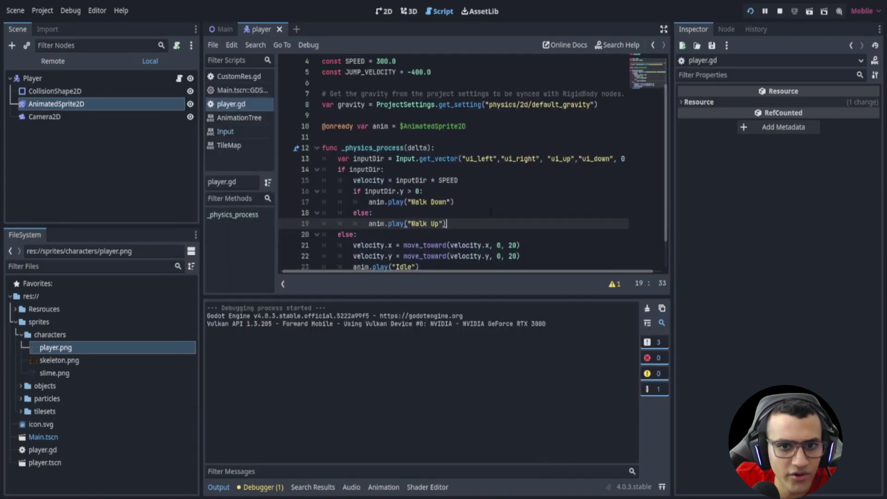
left_click(499, 224)
scroll(499, 224, "down", 1)
left_click(440, 234)
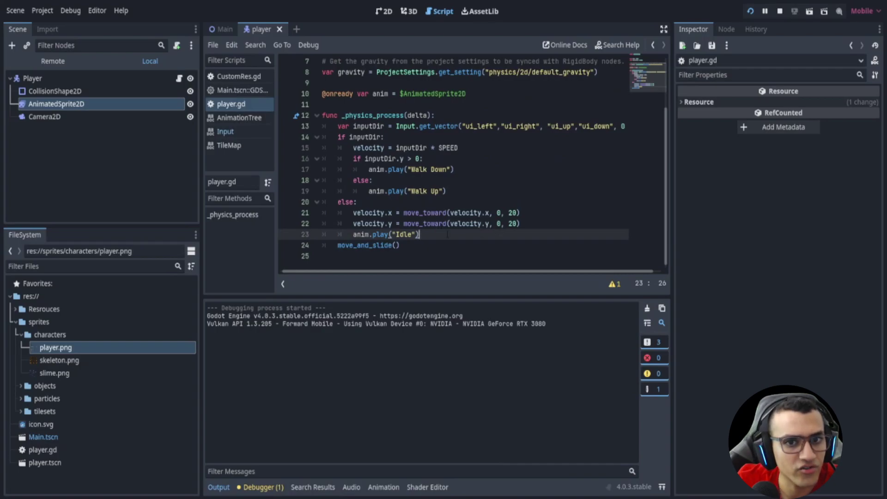
Add anim.flip_h = true under the Walk Down call and show the player scene in 2D
left_click(455, 169)
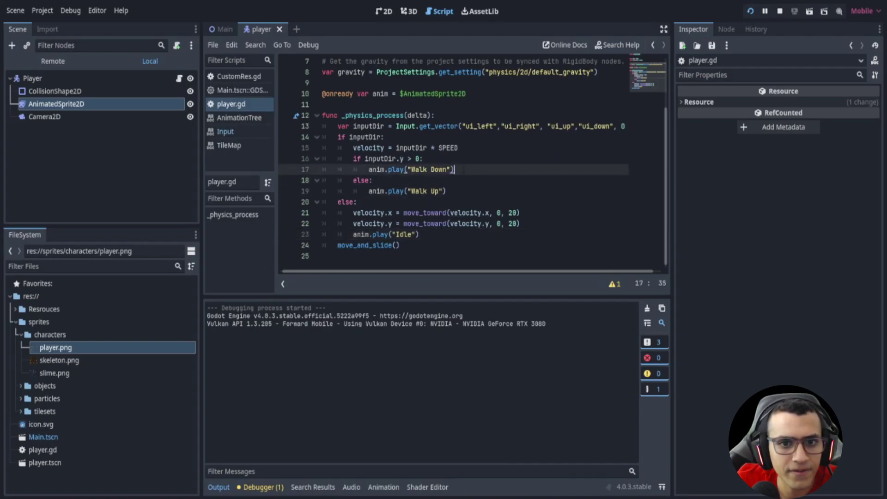
key("Return")
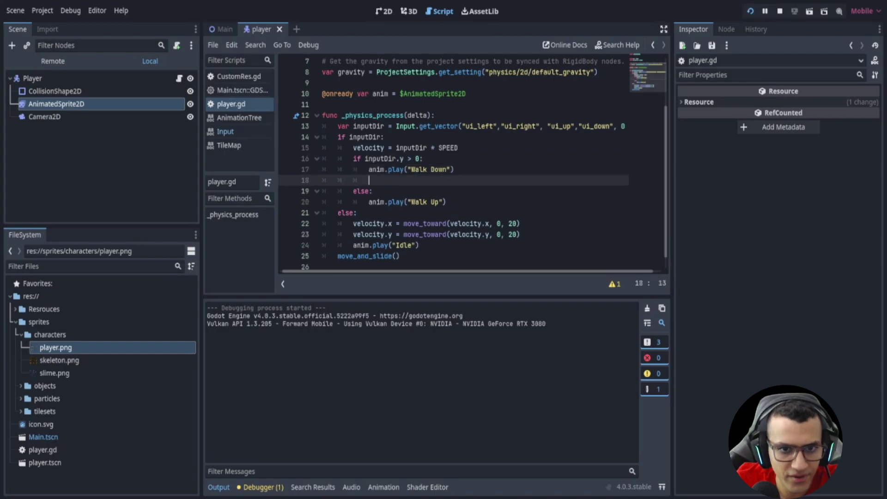
left_click(372, 169)
left_click(370, 181)
type("anim")
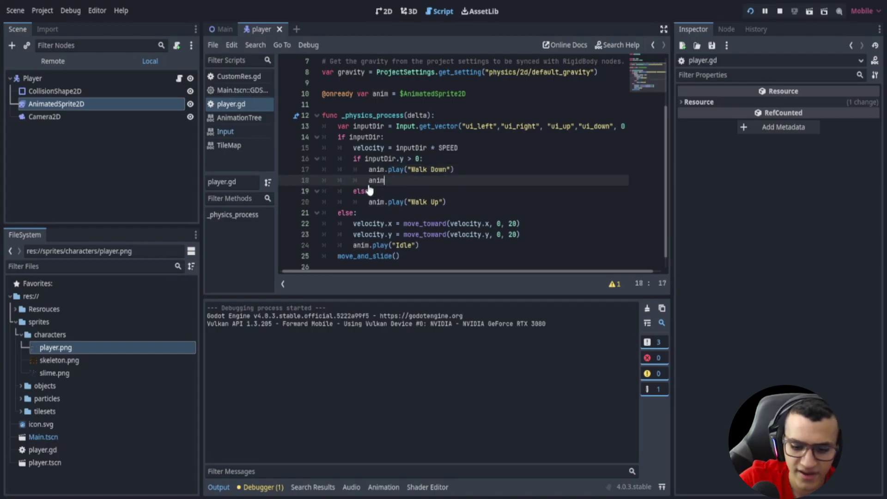
type(".fli")
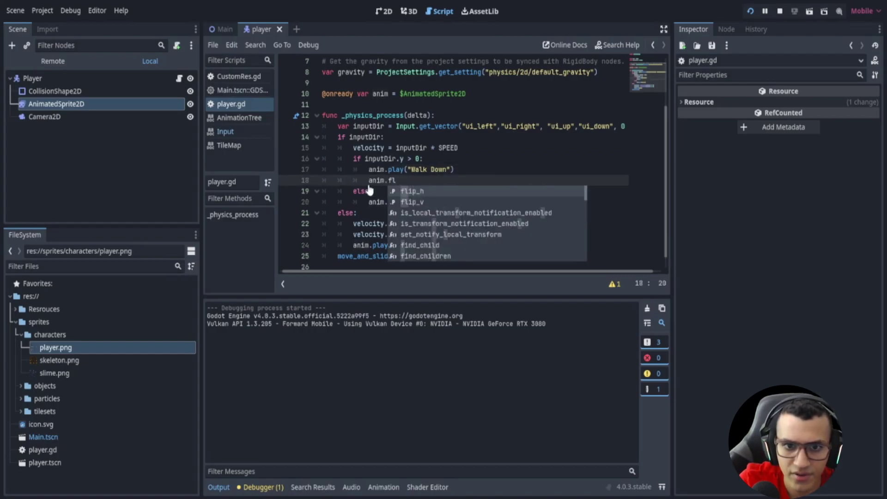
type("p_h = true")
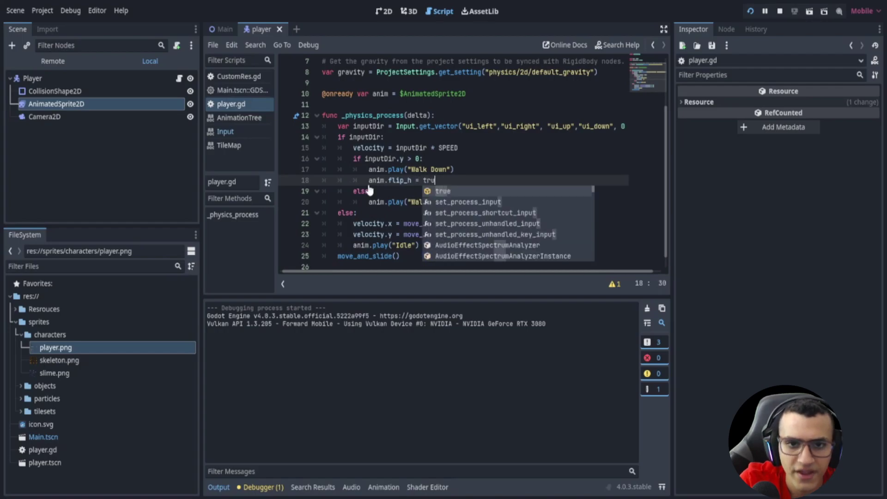
key("Escape")
left_click(473, 172, "shift")
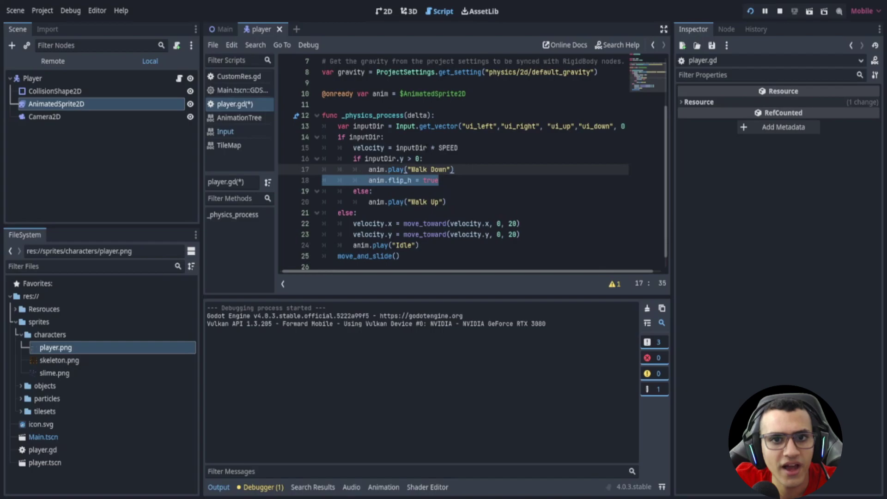
left_click(383, 12)
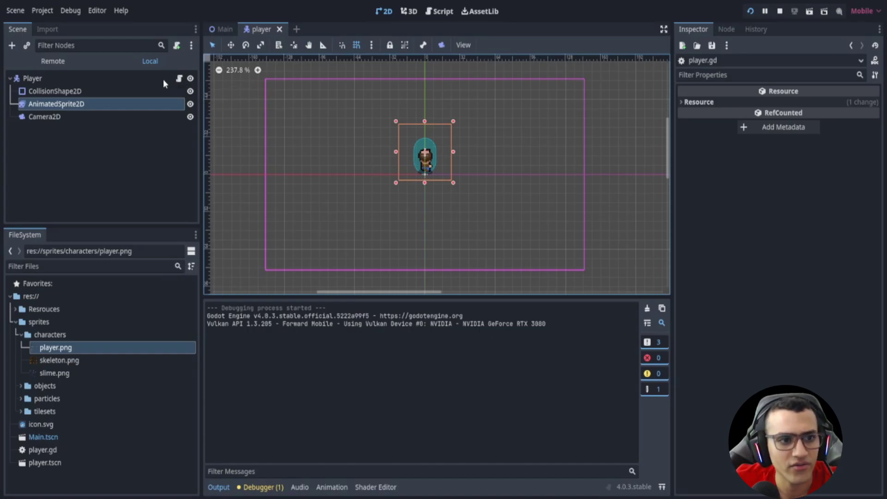
Select the Player root node in the Scene dock
left_click(162, 83)
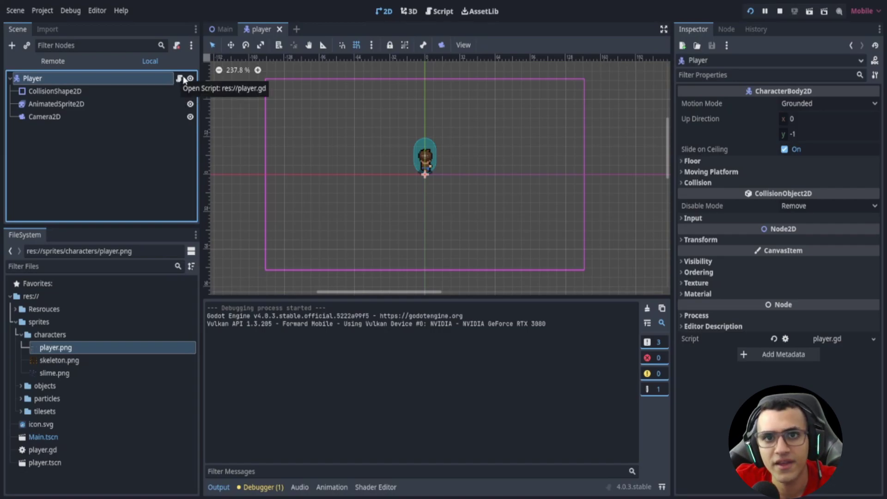
Reopen player.gd and review the Walk Up and Idle play calls
left_click(180, 78)
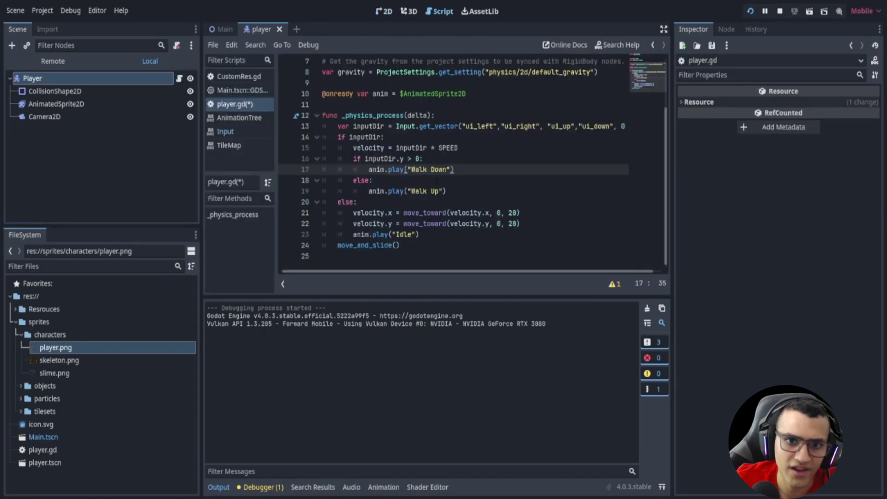
key("Down")
key("Down")
key("Down")
key("Down")
key("Down")
key("Up")
key("Up")
key("Up")
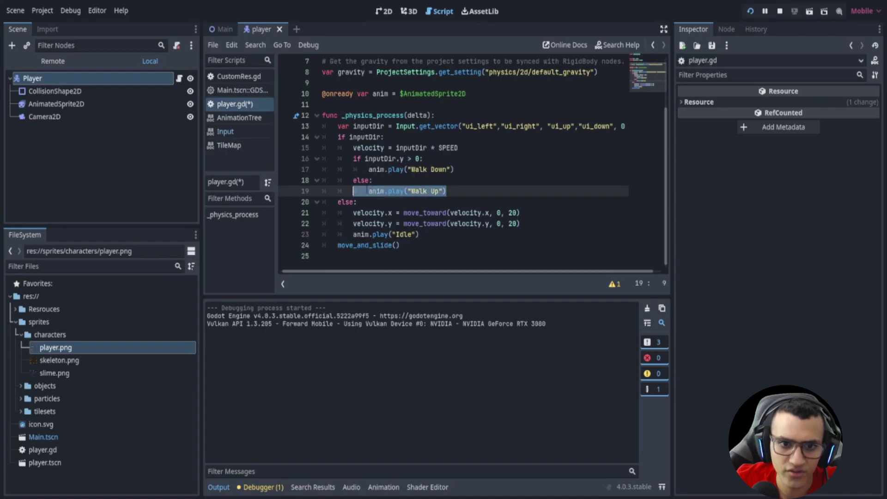
key("Down")
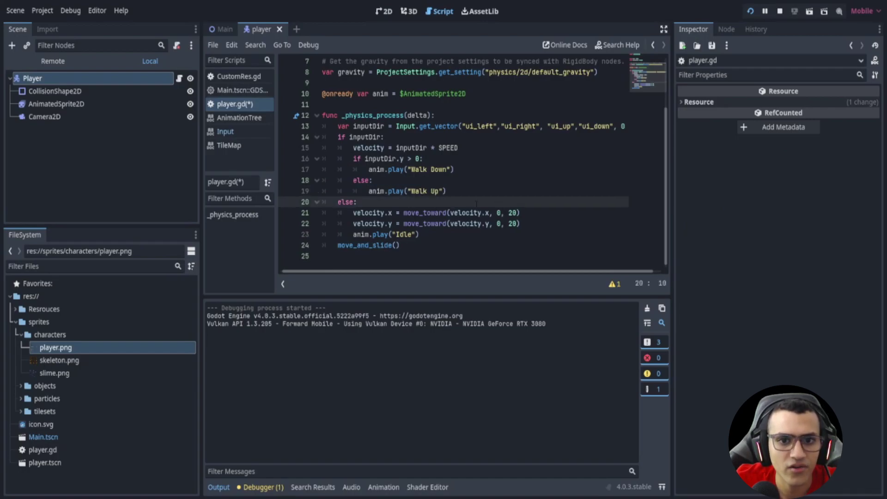
left_click(469, 194)
left_click(419, 234)
left_click_drag(419, 234, 352, 234)
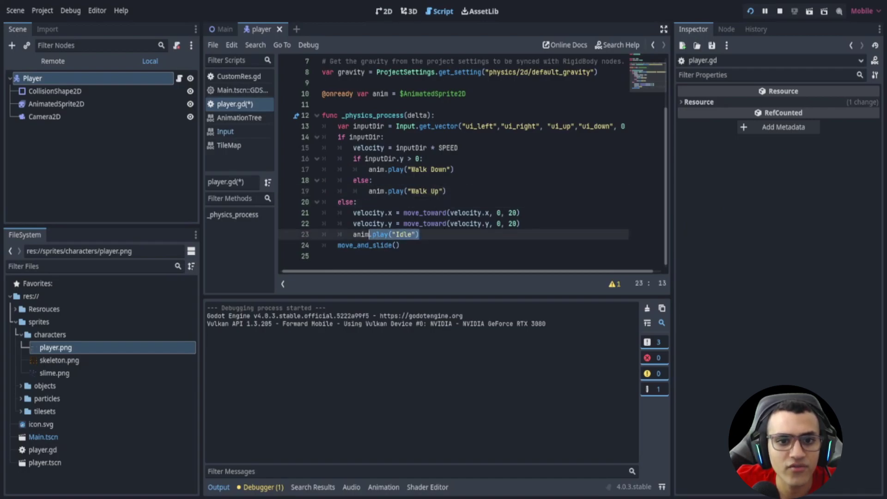
left_click(416, 234)
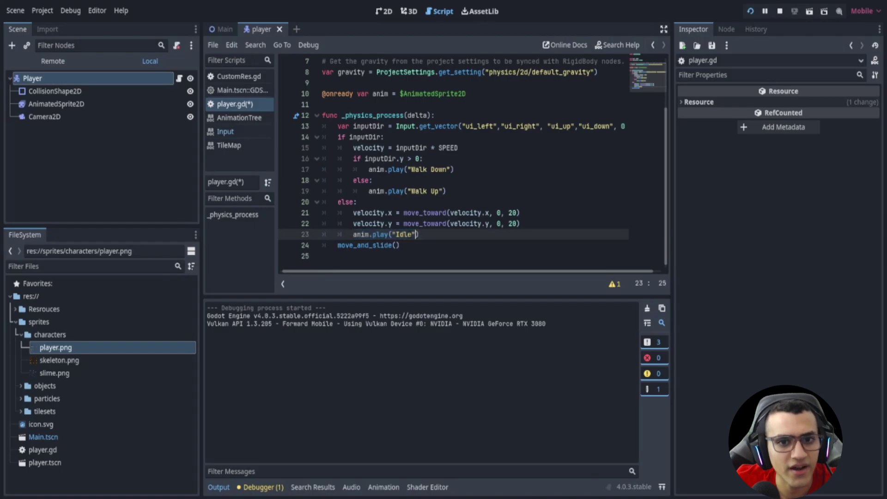
Add an empty indented line after the anim.play("Walk Up") call
left_click(465, 191)
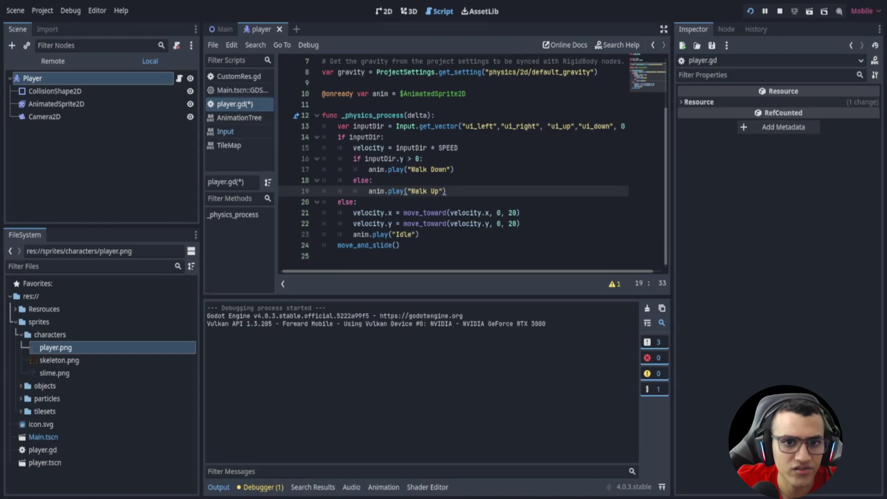
key("Up")
key("Up")
key("Up")
key("Down")
key("Down")
key("Down")
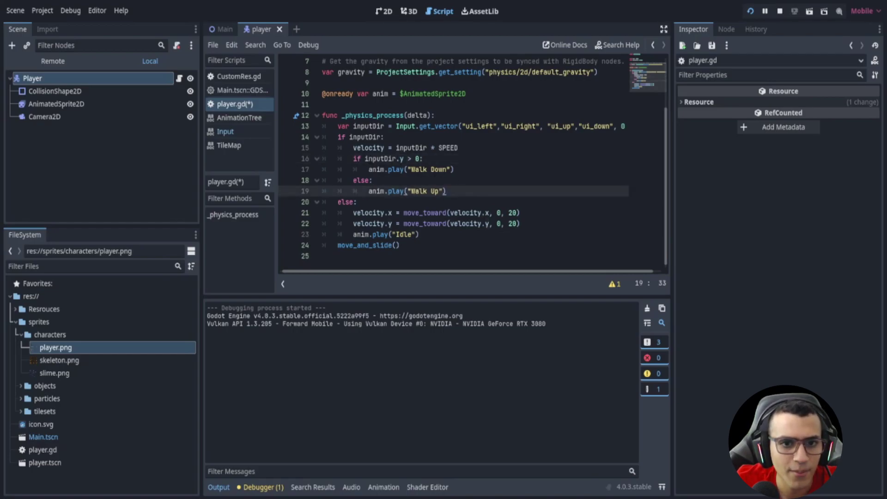
key("Return")
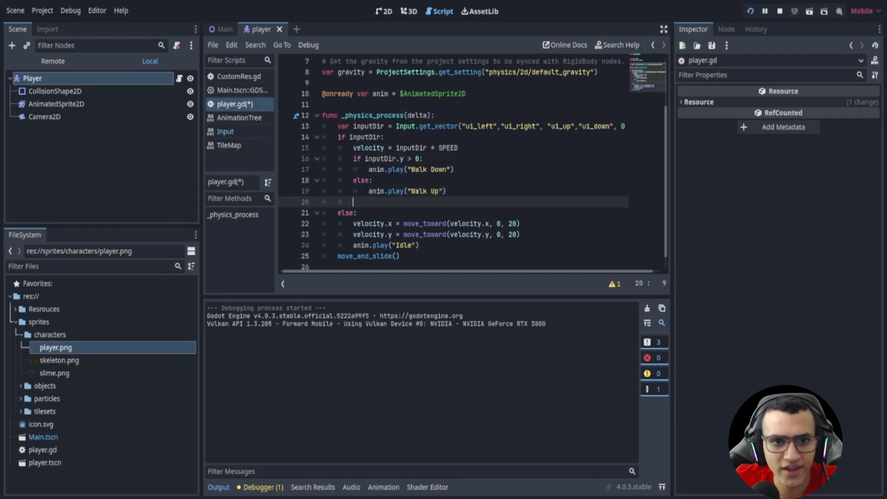
key("Up")
key("Up")
key("Up")
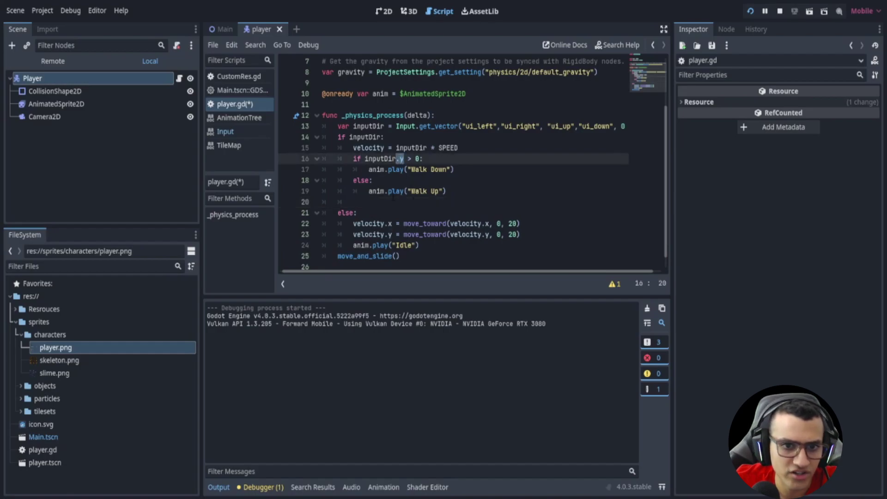
key("Down")
key("Down")
key("Down")
key("Up")
key("Up")
key("Up")
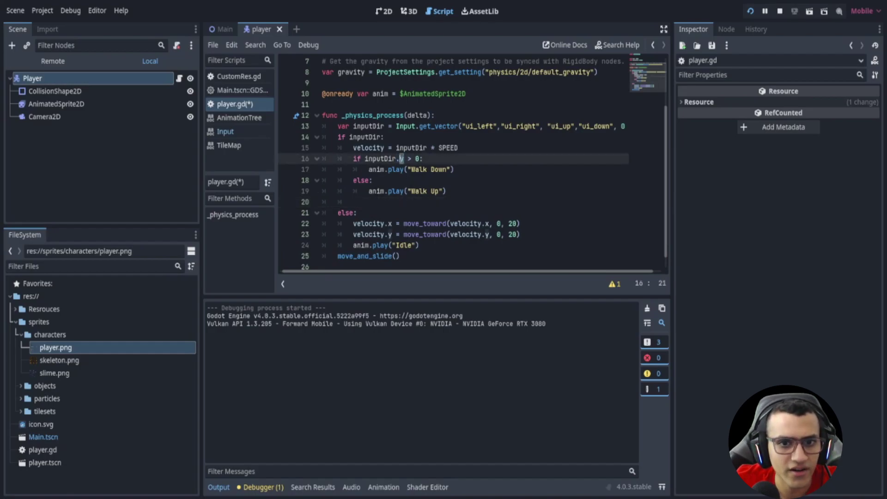
key("Down")
key("Down")
key("Down")
left_click(472, 195)
Place the caret after inputDir.y in the inner if-else block
left_click_drag(472, 194, 356, 159)
left_click(367, 200)
left_click(373, 180)
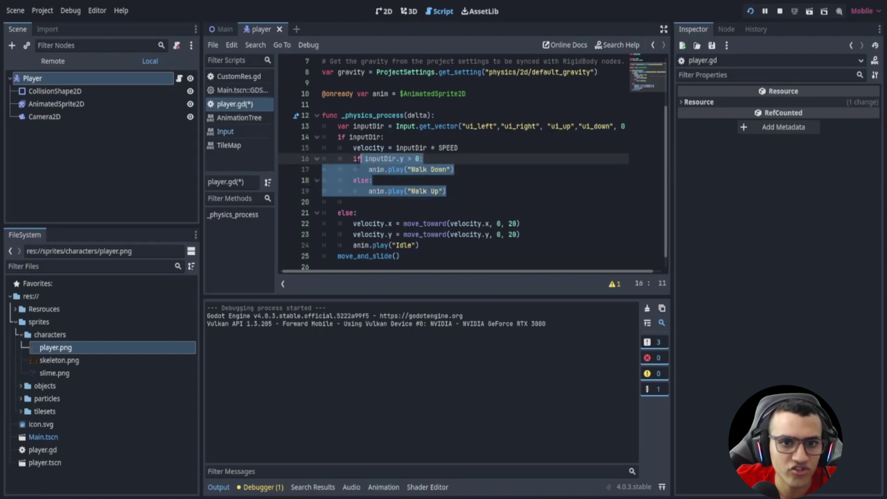
left_click(372, 180)
left_click(403, 159)
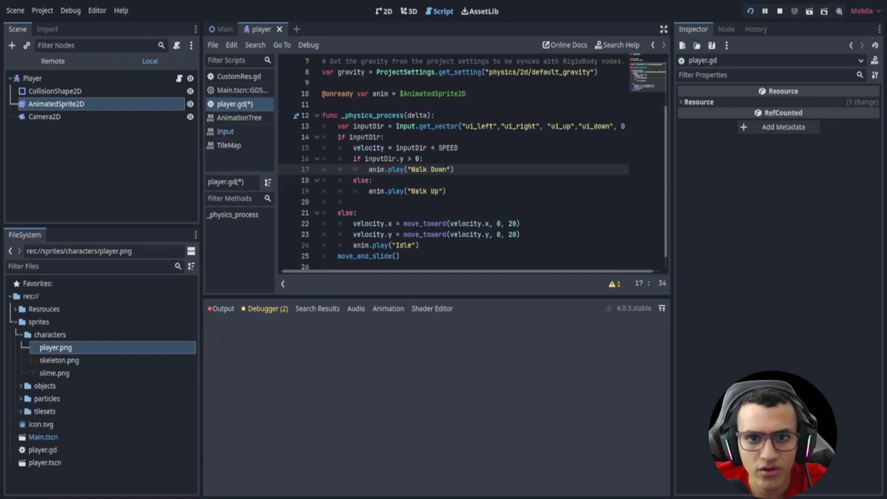
type(", ")
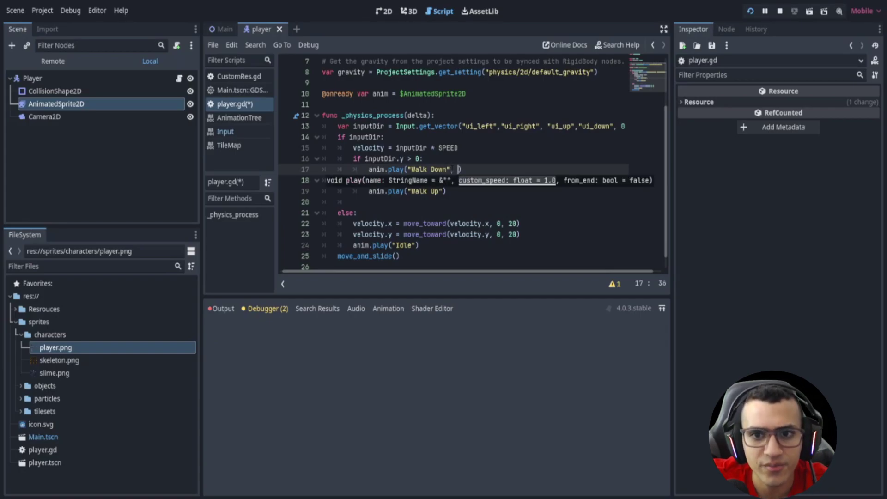
type("1")
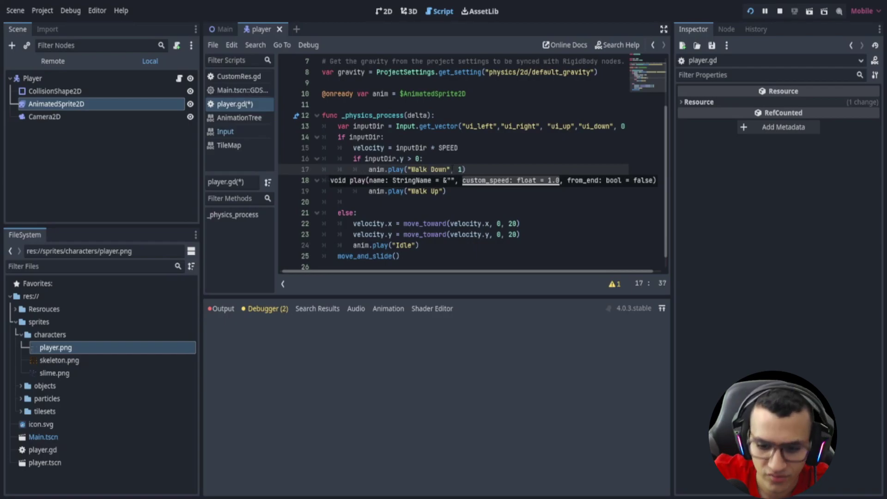
Give Walk Down a play speed of 5 and Walk Up a speed of 1, then run the project
key("Escape")
key("BackSpace")
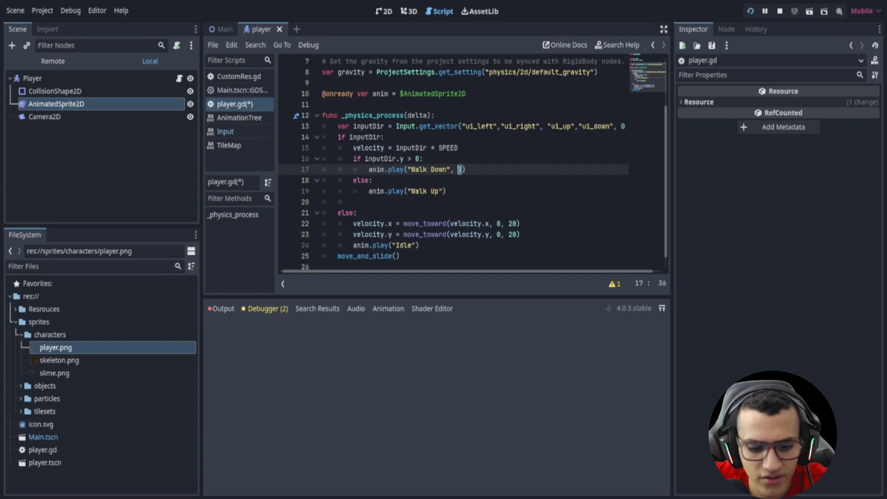
type("5")
key("Right")
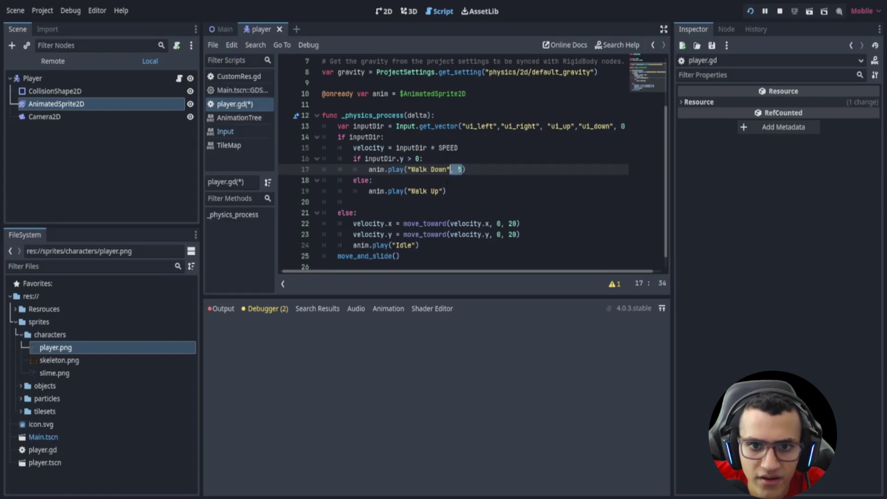
left_click(462, 195)
key("Left")
type(", 5")
key("Right")
key("BackSpace")
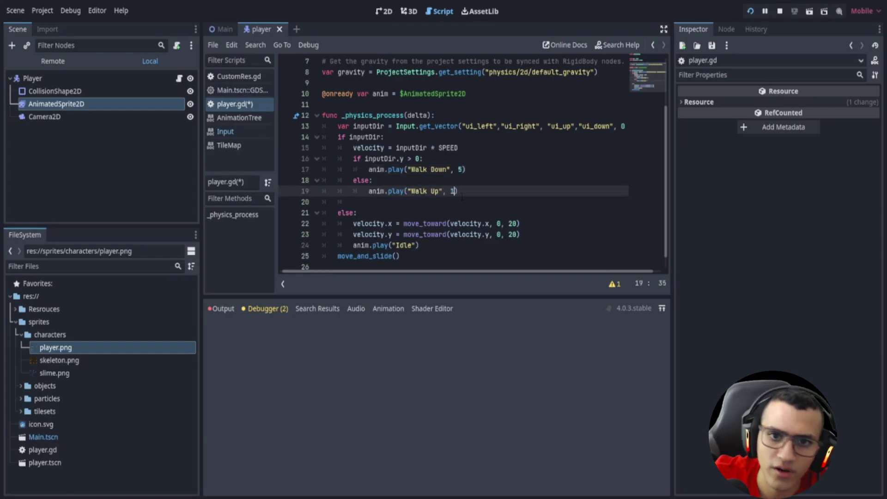
type("1")
left_click(749, 10)
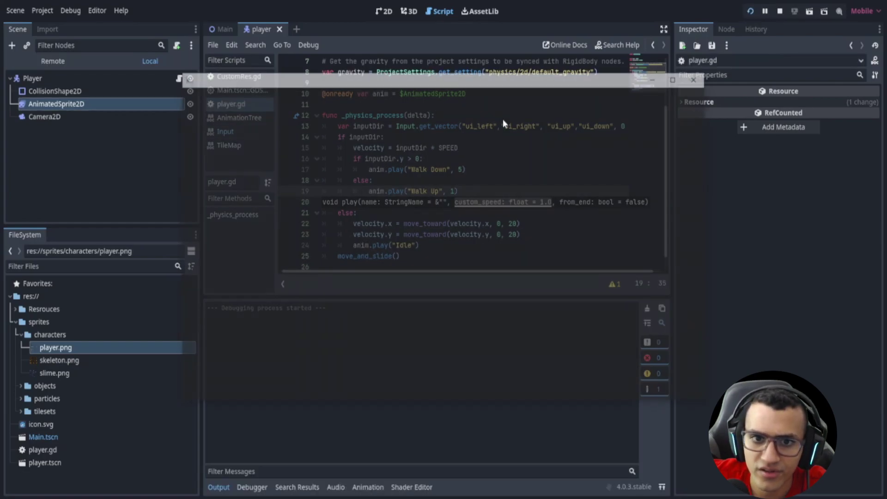
Walk the player down and up in game to test the animations, then stop the run
key("Down")
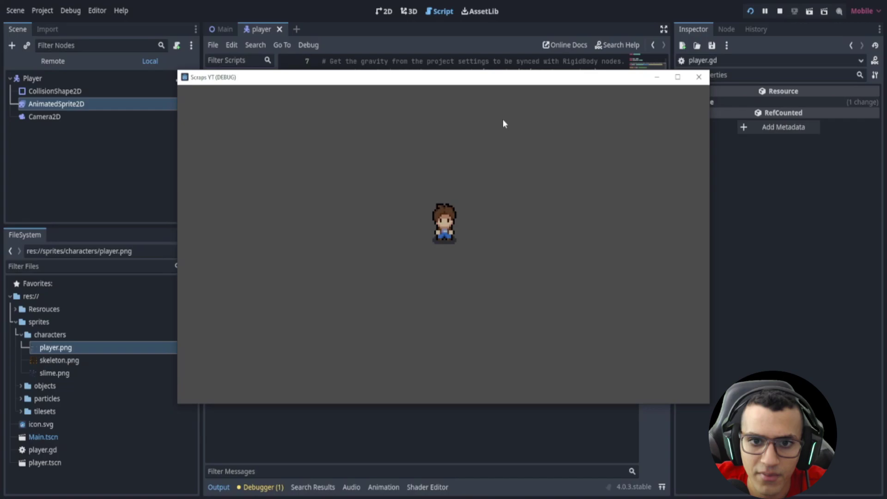
key("alt+Tab")
key("alt+Tab")
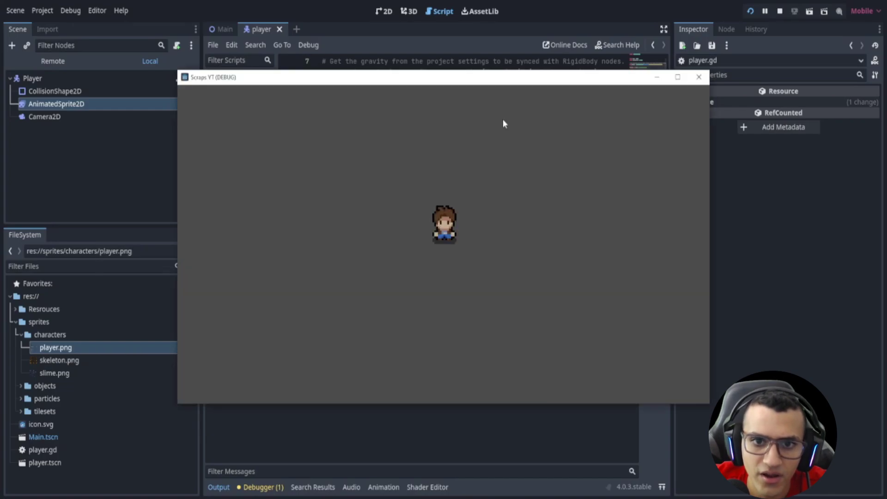
key("Up")
key("Down")
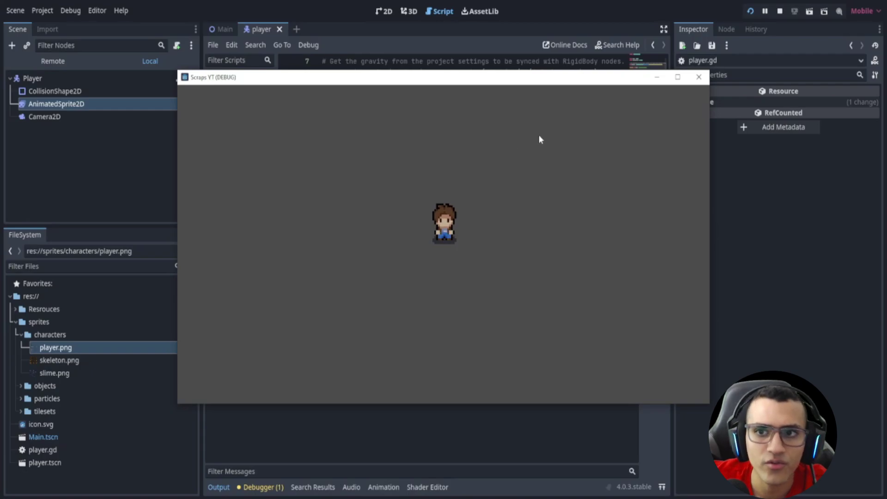
left_click(698, 77)
type("anim.play(\"Walk Up\", 1)")
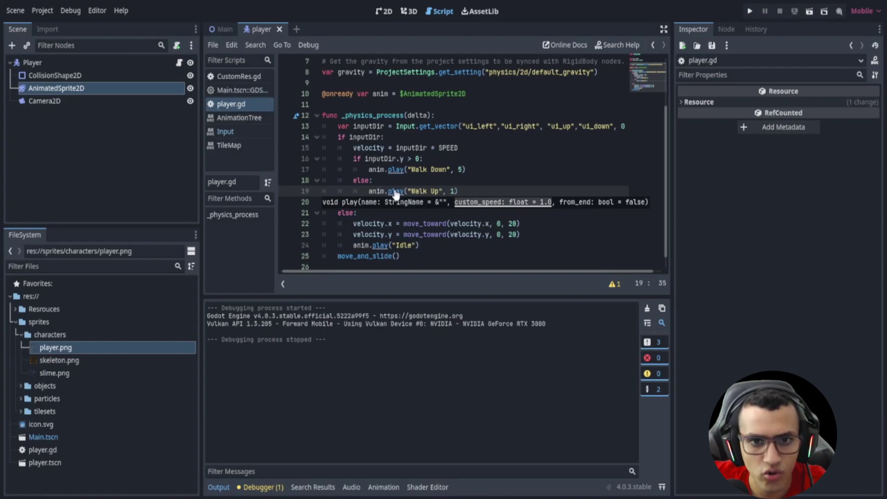
Review the AnimatedSprite2D play() method documentation and return to player.gd
left_click(395, 191, "ctrl")
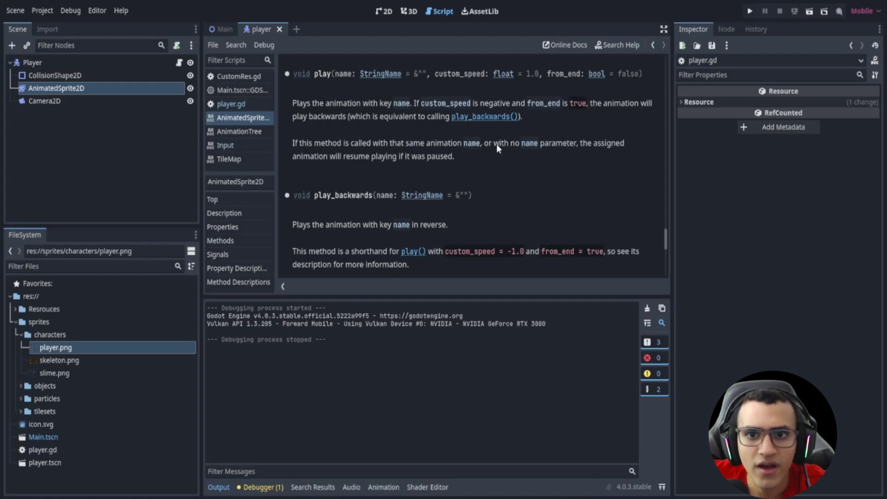
left_click(42, 63)
left_click(179, 63)
Move the caret around the Walk Up line and select upward
key("Down")
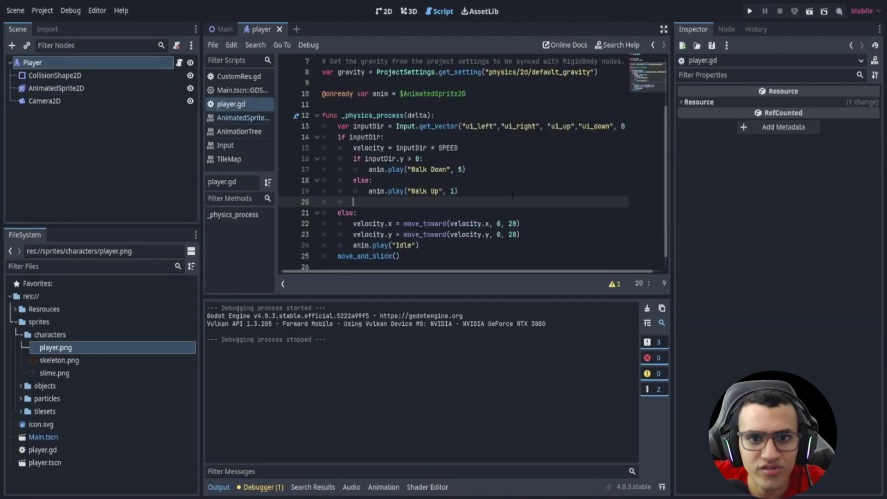
key("Up")
key("Up")
key("Down")
key("Down")
key("shift+Up")
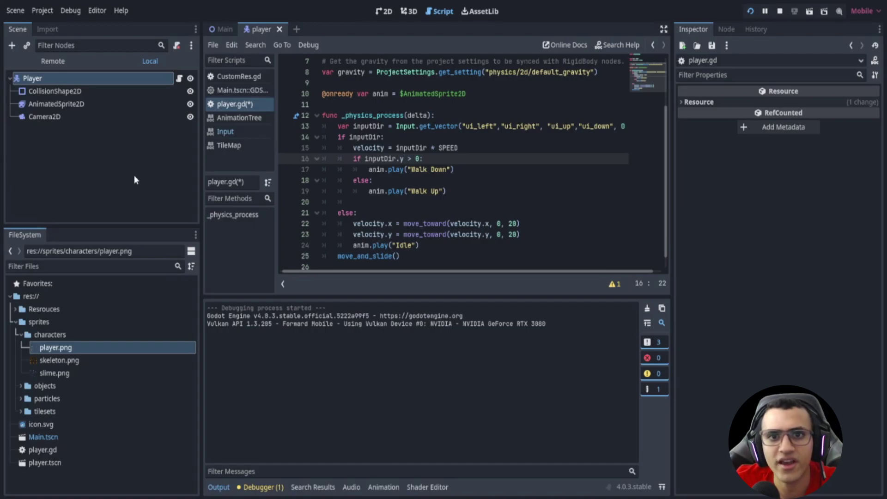
Insert a blank line after the Walk Down play call and save player.gd
key("Down")
key("Down")
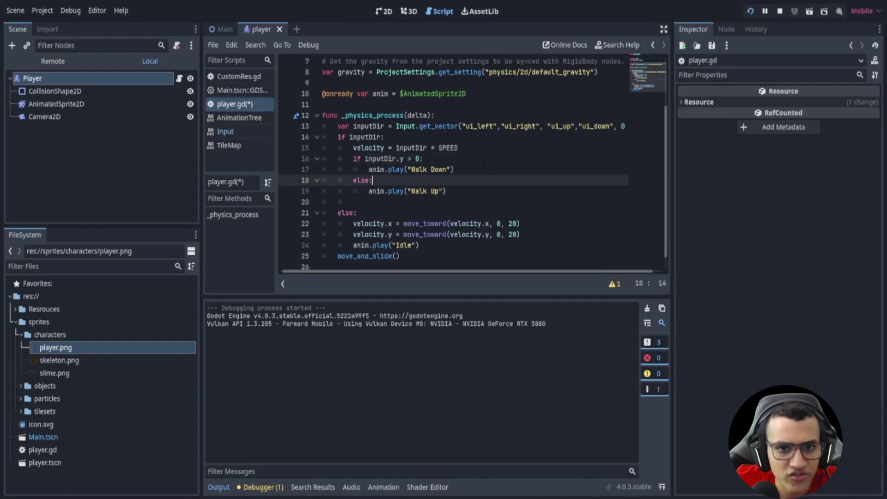
left_click(441, 170)
key("Return")
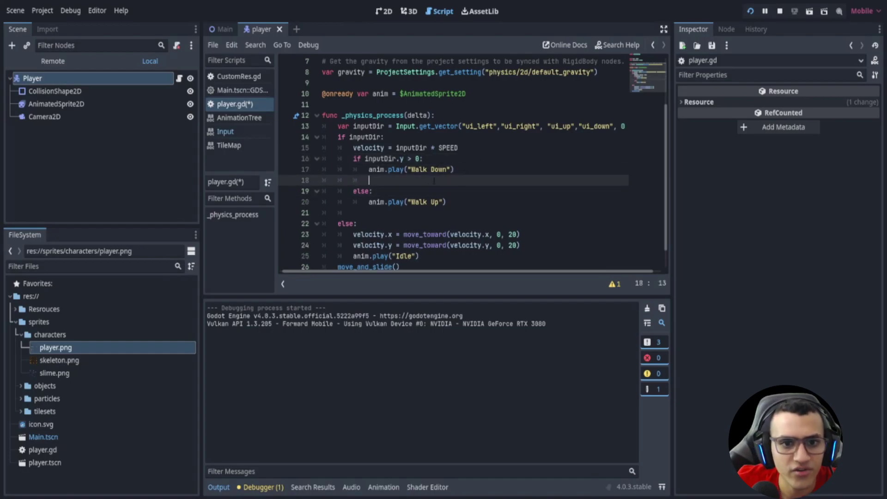
key("ctrl+s")
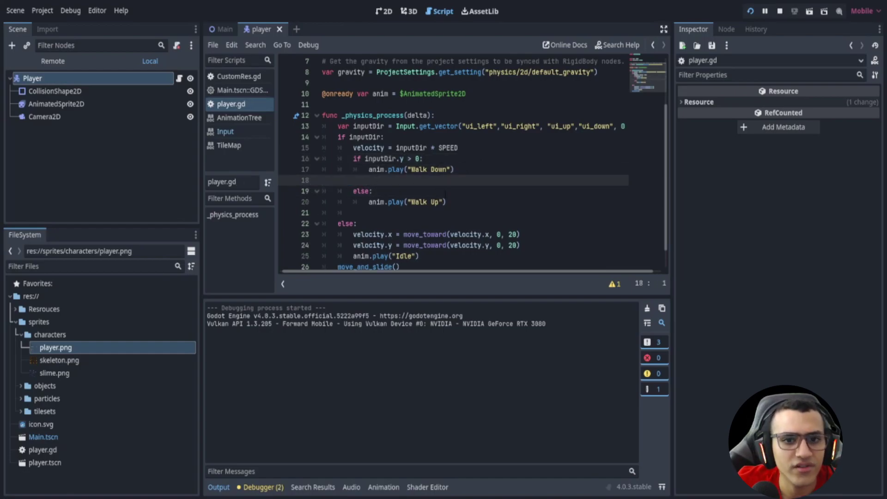